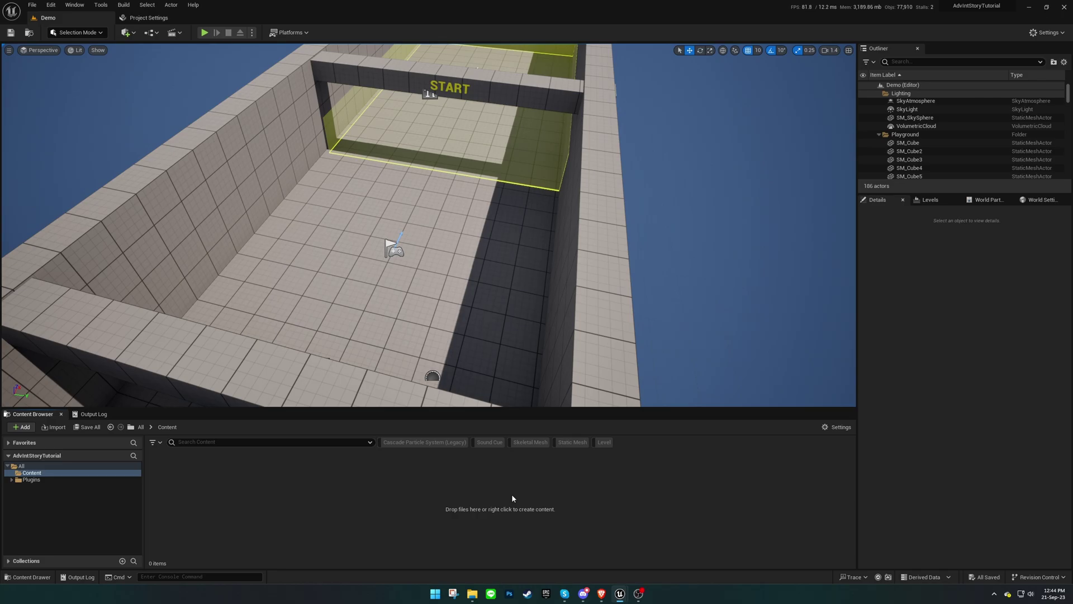
Choose the project's Game Instance Class in Project Settings, then close the settings
{"action": "left_click", "coordinate": [148, 17]}
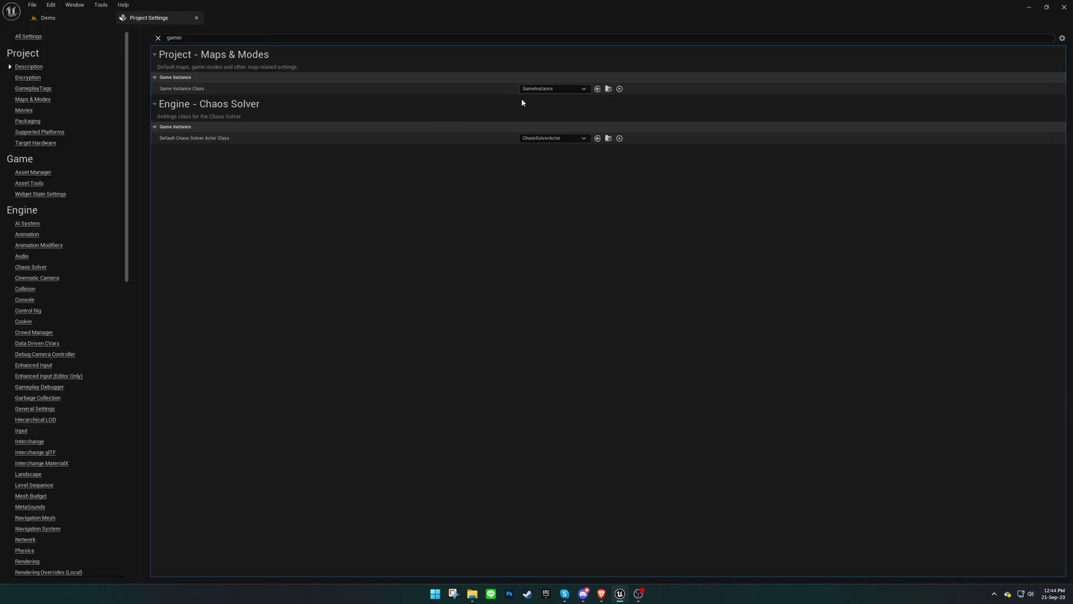
{"action": "left_click", "coordinate": [554, 88]}
{"action": "left_click", "coordinate": [557, 111]}
{"action": "middle_click", "coordinate": [161, 19]}
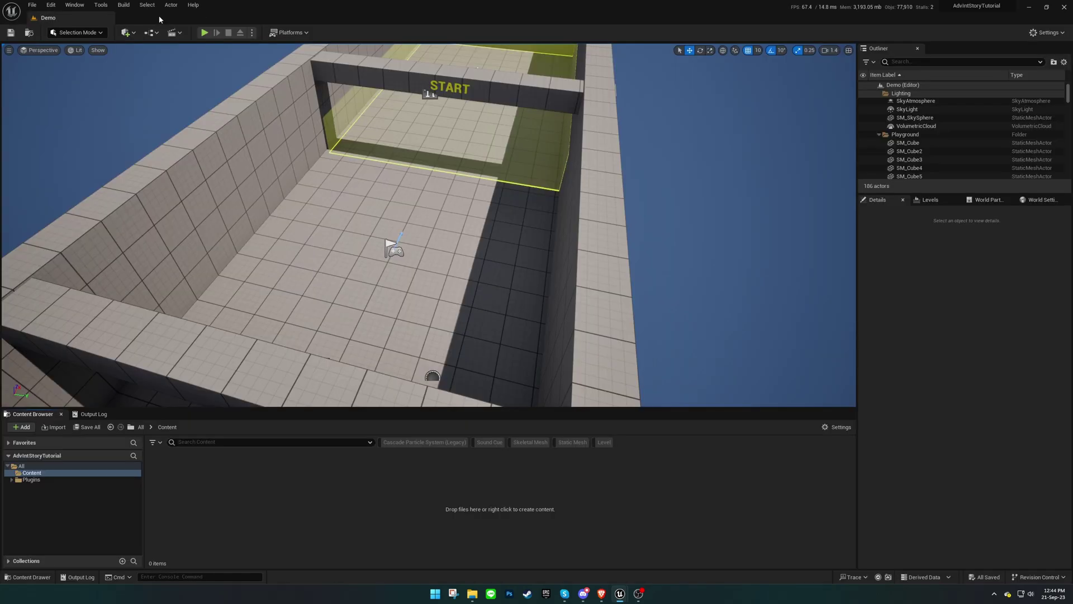
Create an Advance Interactive Story asset of type Story in the Content folder and name it TutorialStory
{"action": "right_click", "coordinate": [453, 495]}
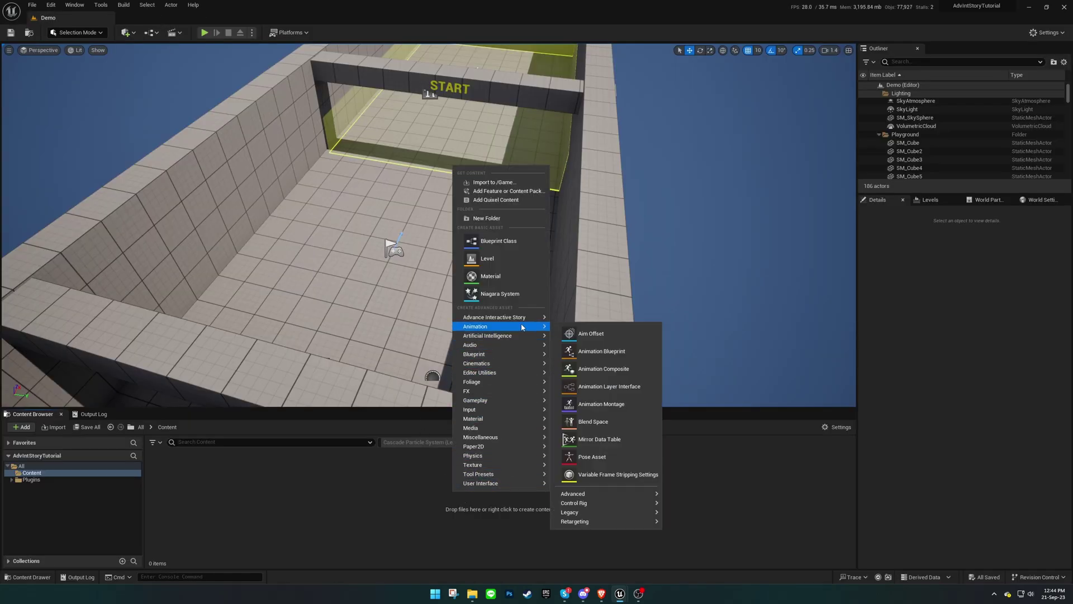
{"action": "mouse_move", "coordinate": [542, 321]}
{"action": "left_click", "coordinate": [577, 324]}
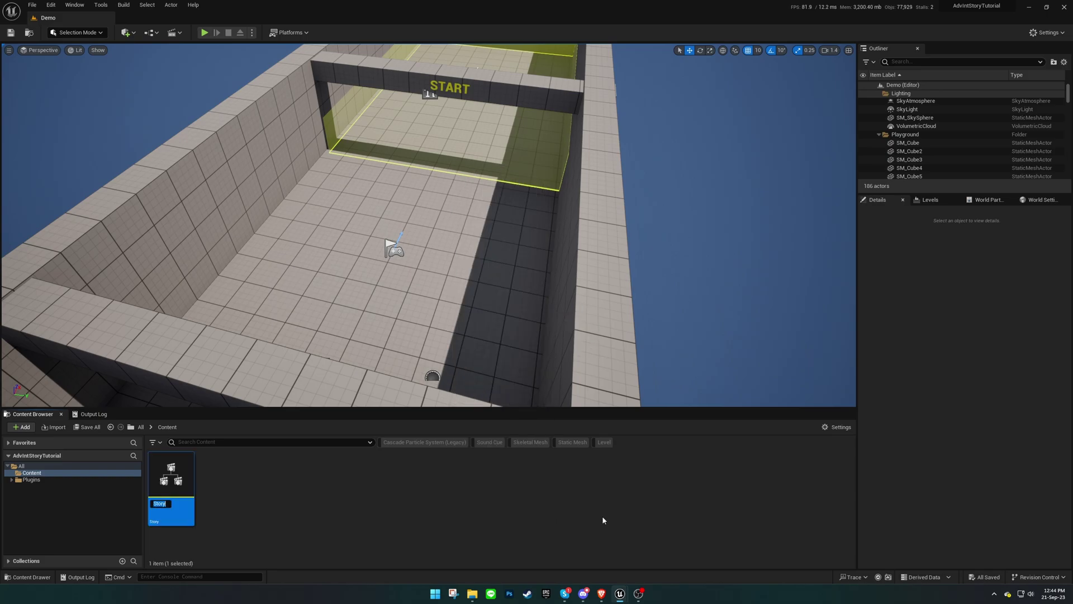
{"action": "type", "text": "TutorialStory"}
{"action": "key", "text": "Return"}
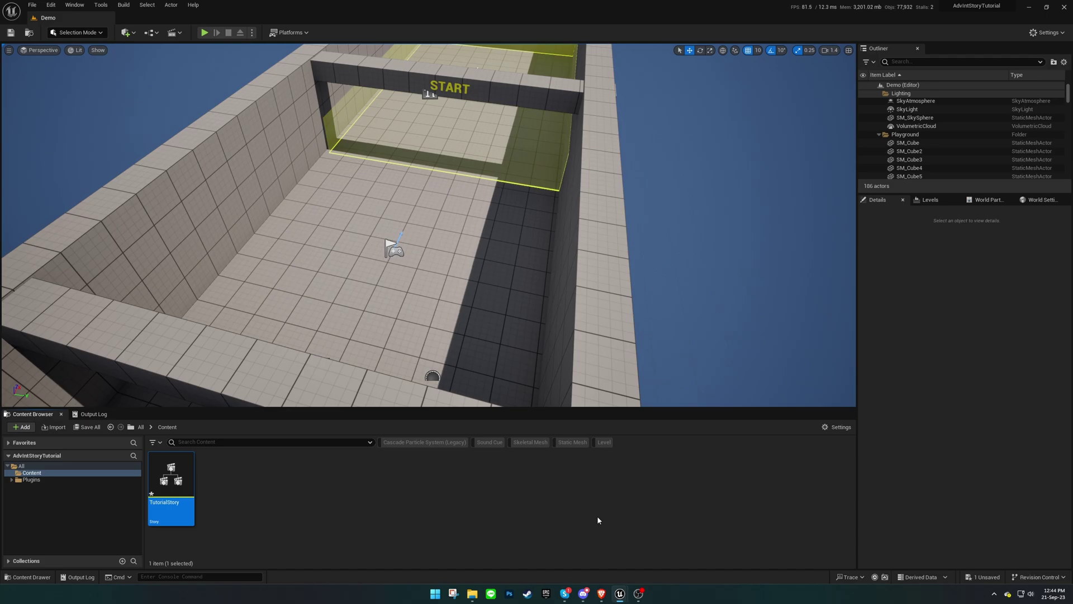
Enable Debug on the BP_StoryController actor in the level and set its Debug Story to TutorialStory
{"action": "left_click", "coordinate": [432, 376]}
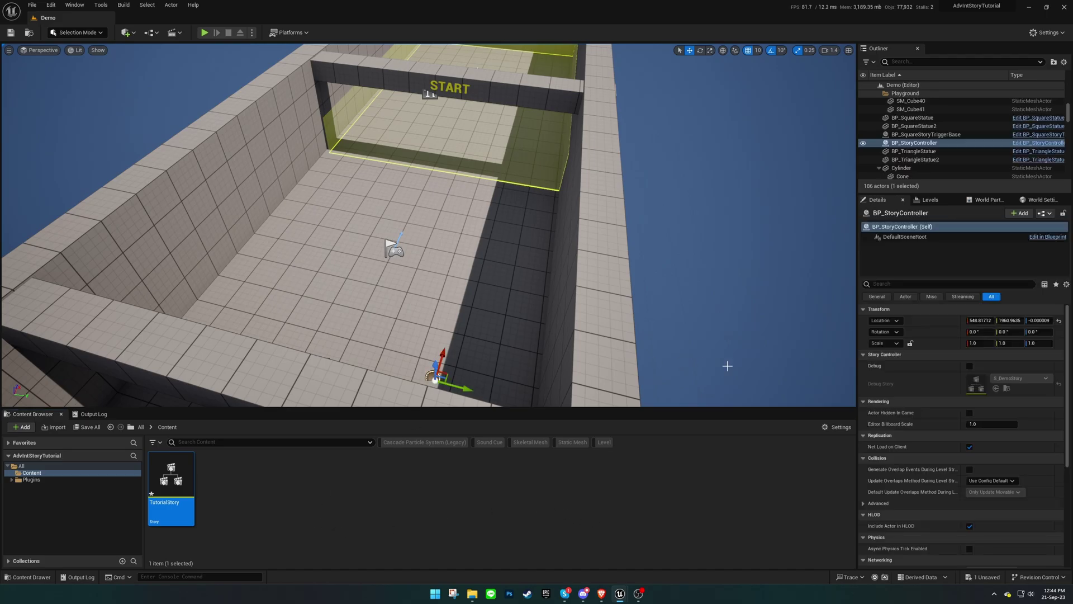
{"action": "left_click", "coordinate": [970, 366]}
{"action": "left_click", "coordinate": [1024, 379]}
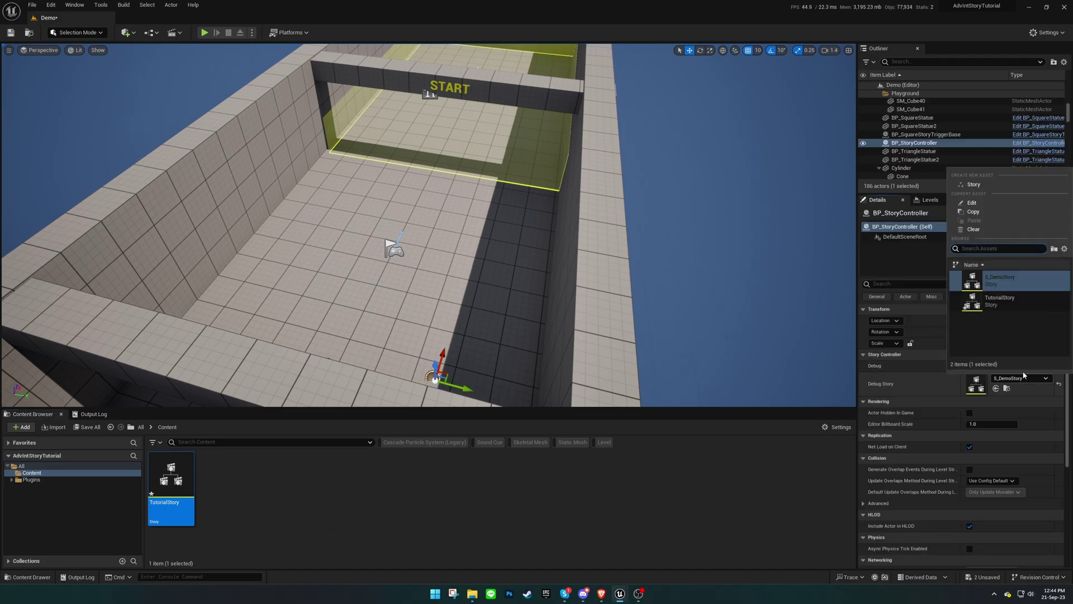
{"action": "left_click", "coordinate": [1004, 301]}
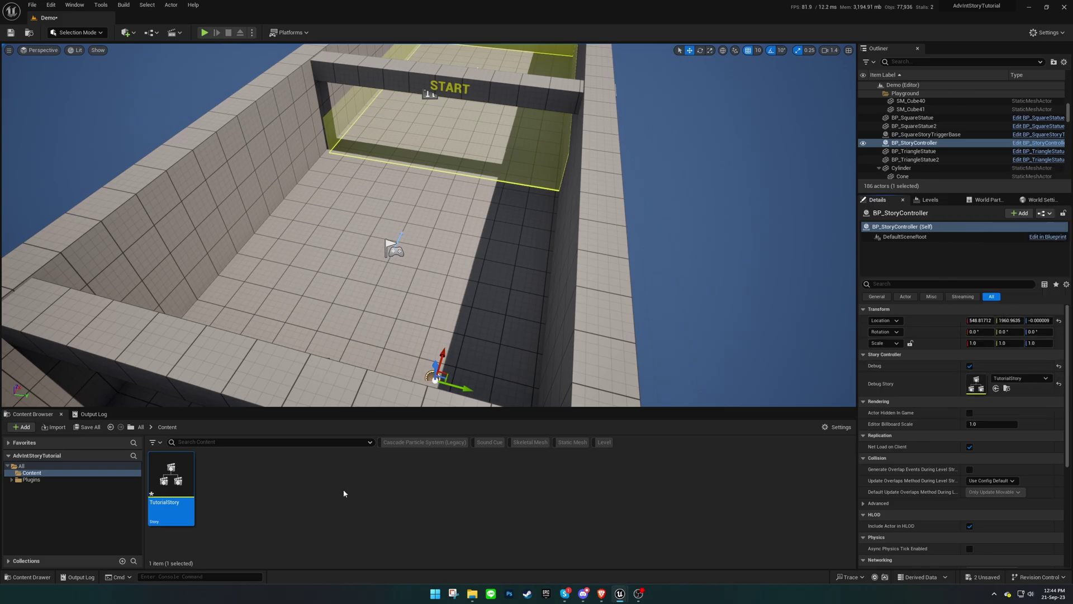
Open TutorialStory in a docked editor and branch two child cinematic nodes from its root node, one lower left and one lower right
{"action": "double_click", "coordinate": [171, 478]}
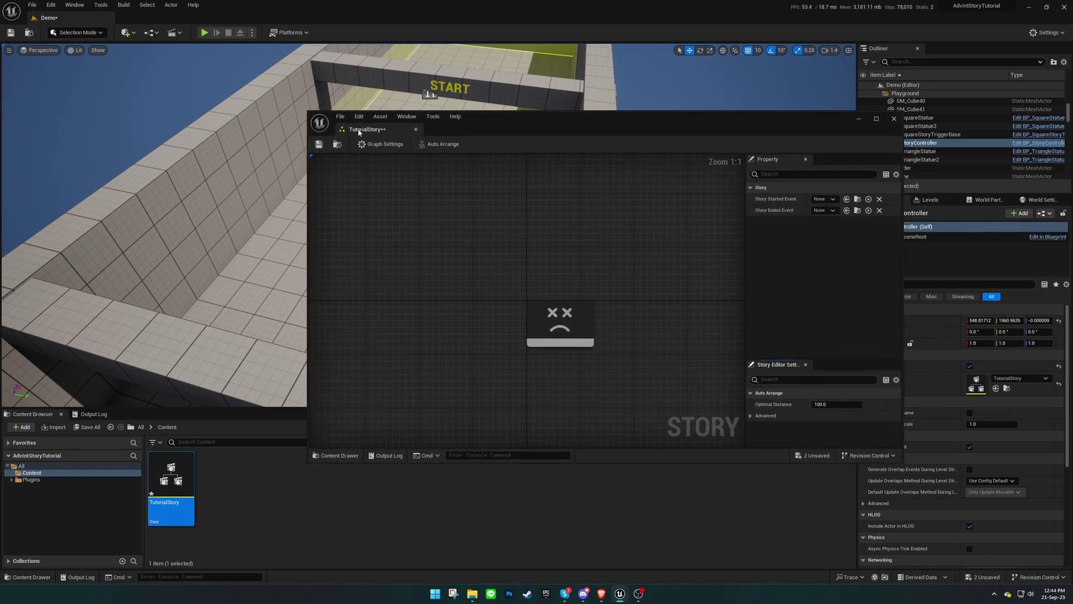
{"action": "left_click_drag", "start_coordinate": [366, 129], "coordinate": [220, 20]}
{"action": "right_click_drag", "start_coordinate": [392, 196], "coordinate": [554, 228]}
{"action": "left_click", "coordinate": [445, 233]}
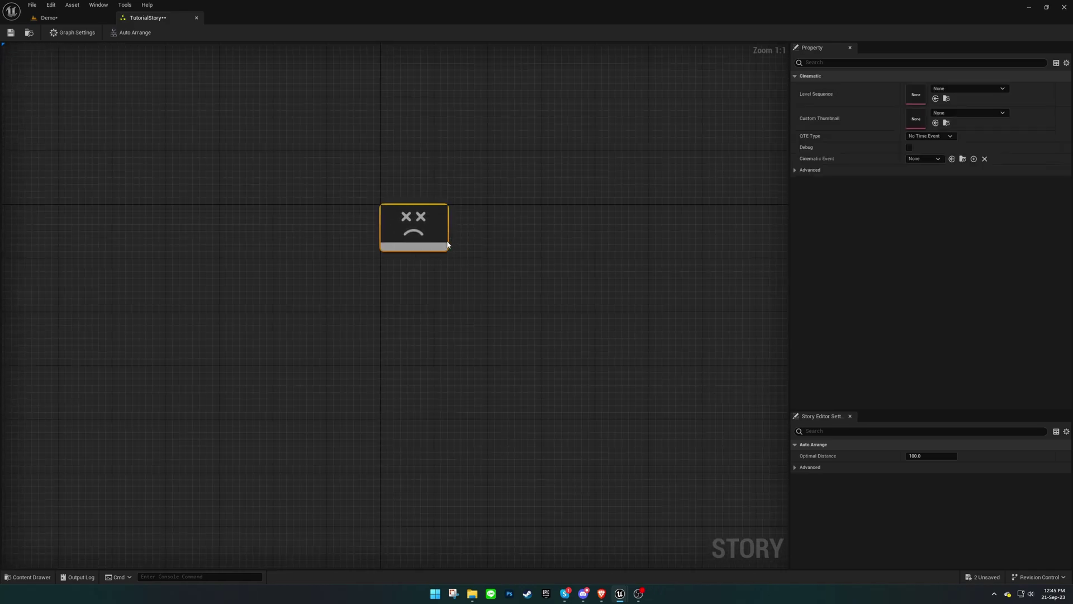
{"action": "left_click_drag", "start_coordinate": [414, 247], "coordinate": [317, 322]}
{"action": "left_click", "coordinate": [371, 337]}
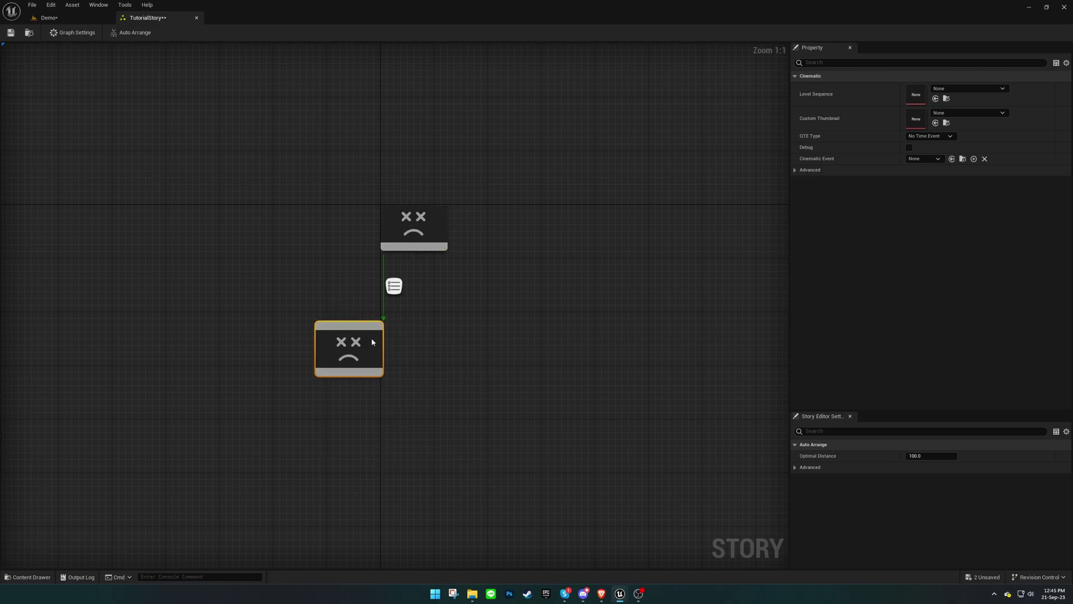
{"action": "left_click_drag", "start_coordinate": [432, 248], "coordinate": [468, 286]}
{"action": "left_click", "coordinate": [492, 307]}
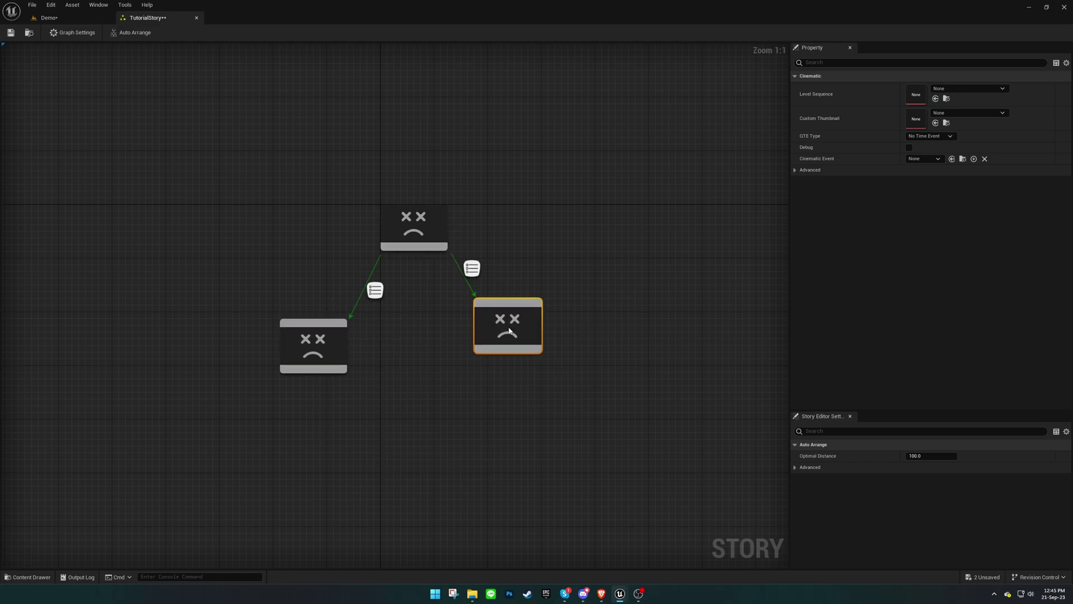
{"action": "left_click", "coordinate": [473, 337]}
Assign the LS_Start level sequence to the root cinematic node
{"action": "left_click", "coordinate": [436, 241]}
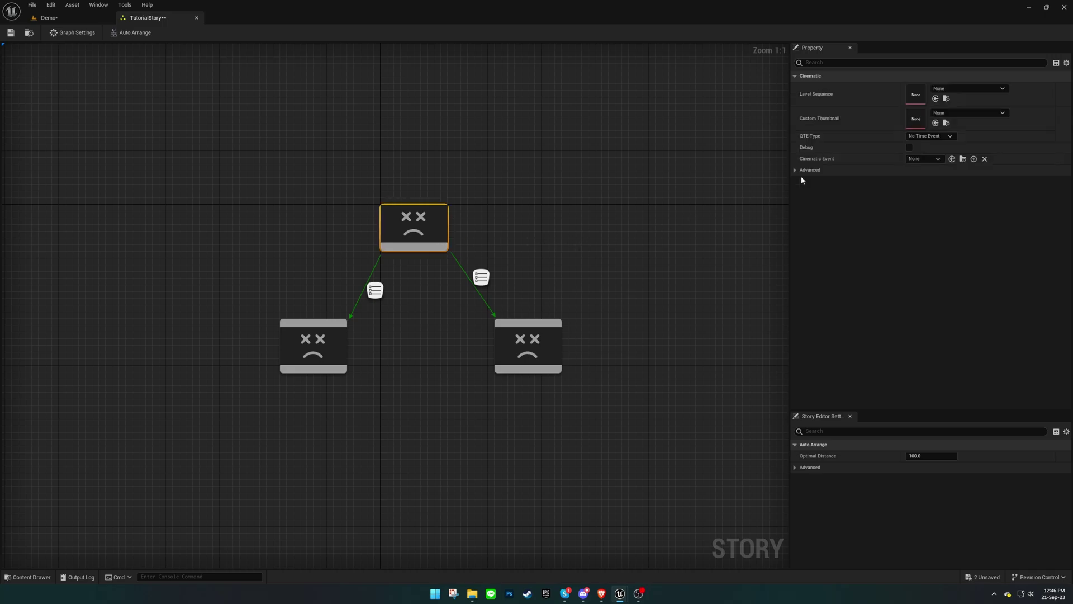
{"action": "left_click", "coordinate": [975, 88]}
{"action": "type", "text": "start"}
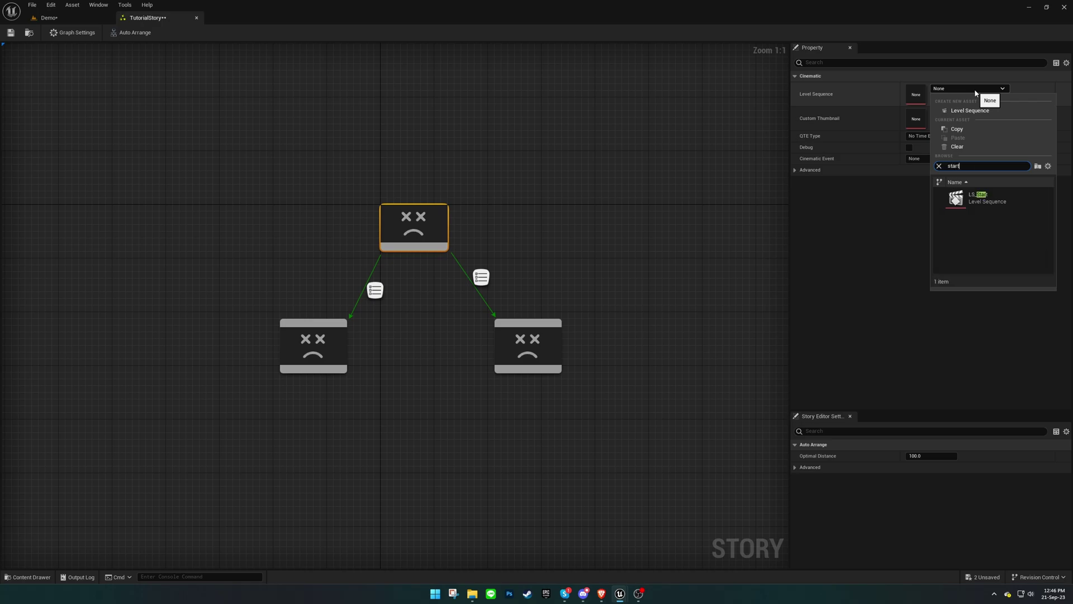
{"action": "left_click", "coordinate": [975, 199]}
Assign the LS_SquareStatue level sequence to the left child cinematic node
{"action": "left_click", "coordinate": [313, 344]}
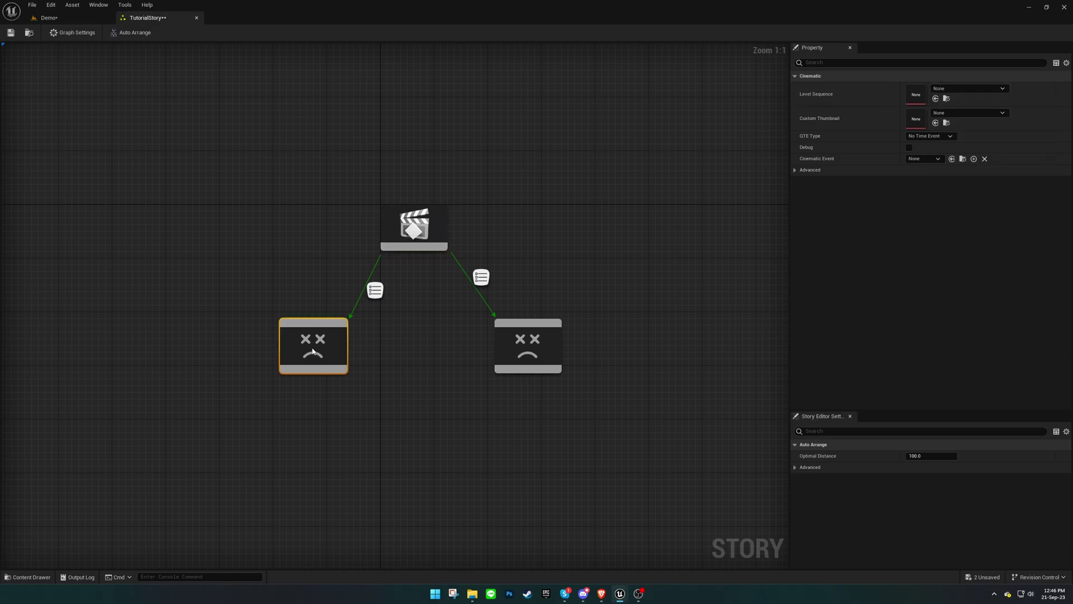
{"action": "left_click", "coordinate": [962, 88]}
{"action": "type", "text": "square"}
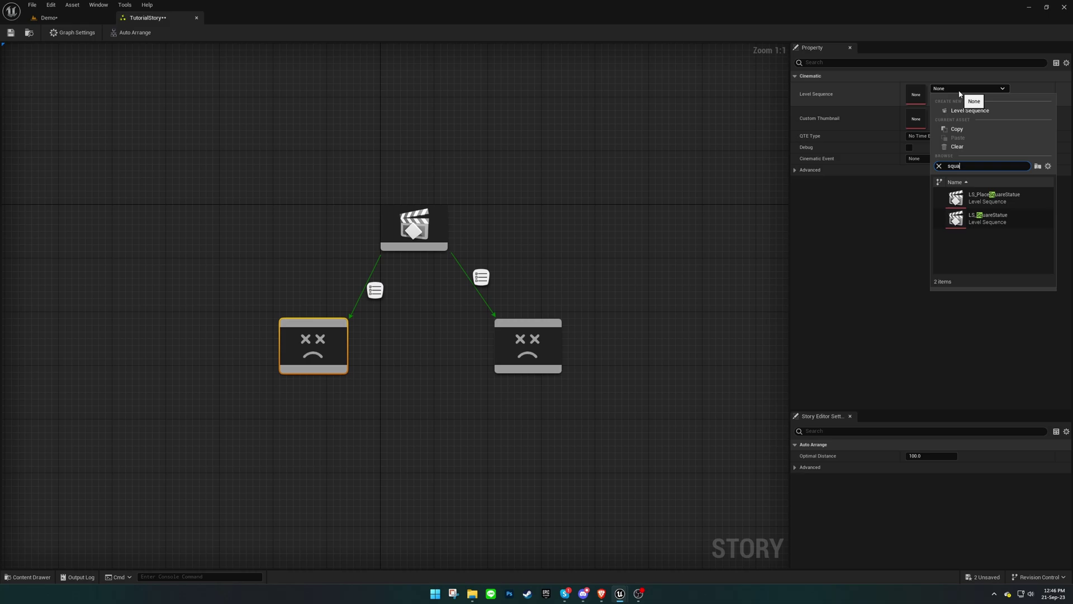
{"action": "left_click", "coordinate": [1010, 223]}
Assign the LS_TriangleStatue level sequence to the right child cinematic node
{"action": "left_click", "coordinate": [550, 346]}
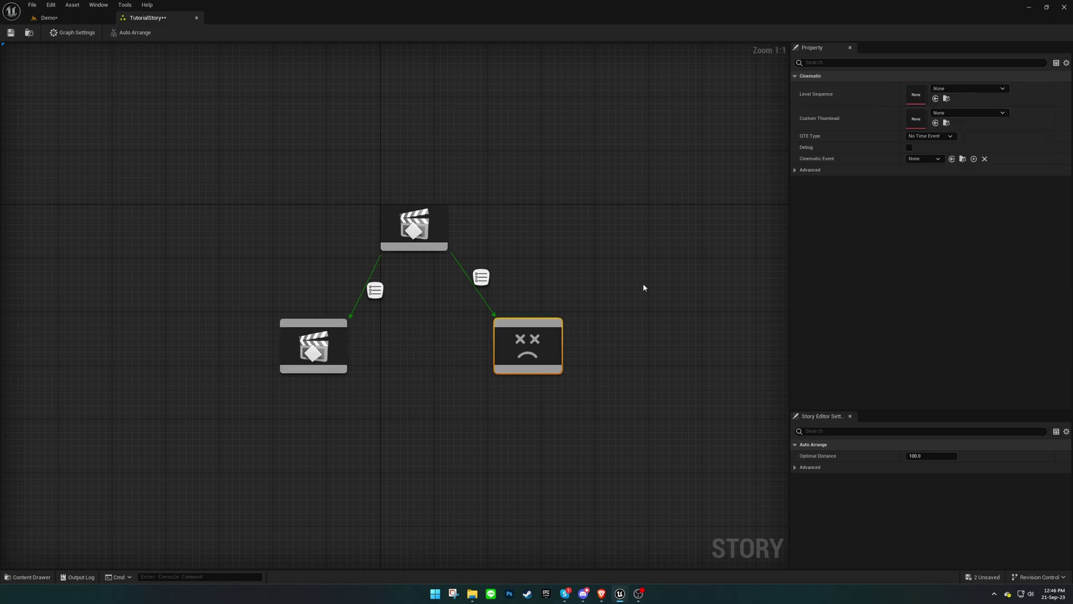
{"action": "left_click", "coordinate": [965, 89]}
{"action": "type", "text": "tri"}
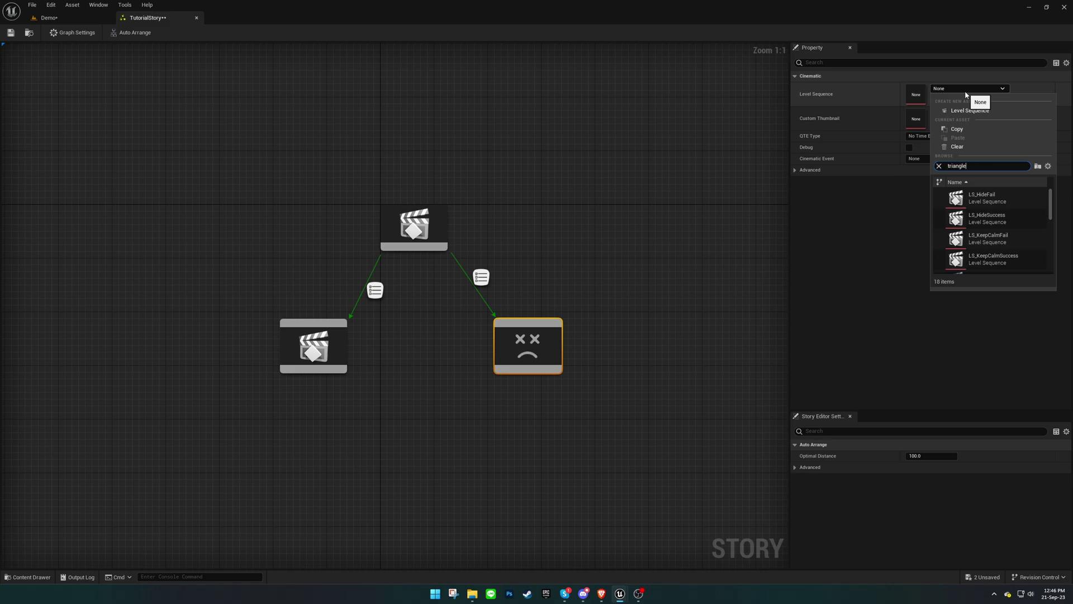
{"action": "type", "text": "angle"}
{"action": "left_click", "coordinate": [988, 223]}
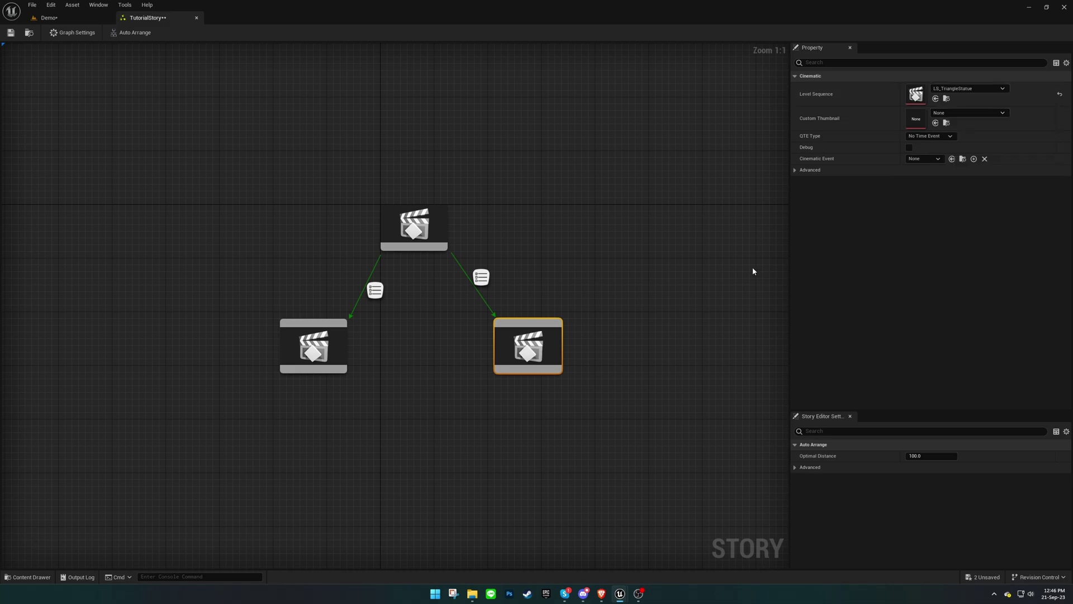
Set the QTE key between the root and left nodes to the ID "left" and the text "Go Left"
{"action": "left_click", "coordinate": [444, 241]}
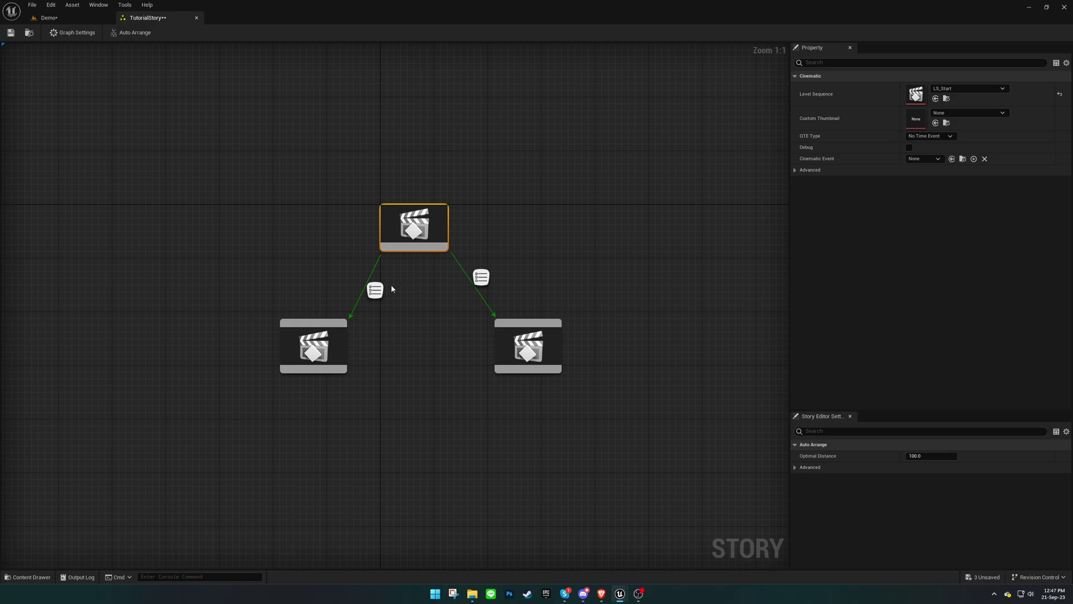
{"action": "left_click", "coordinate": [377, 290]}
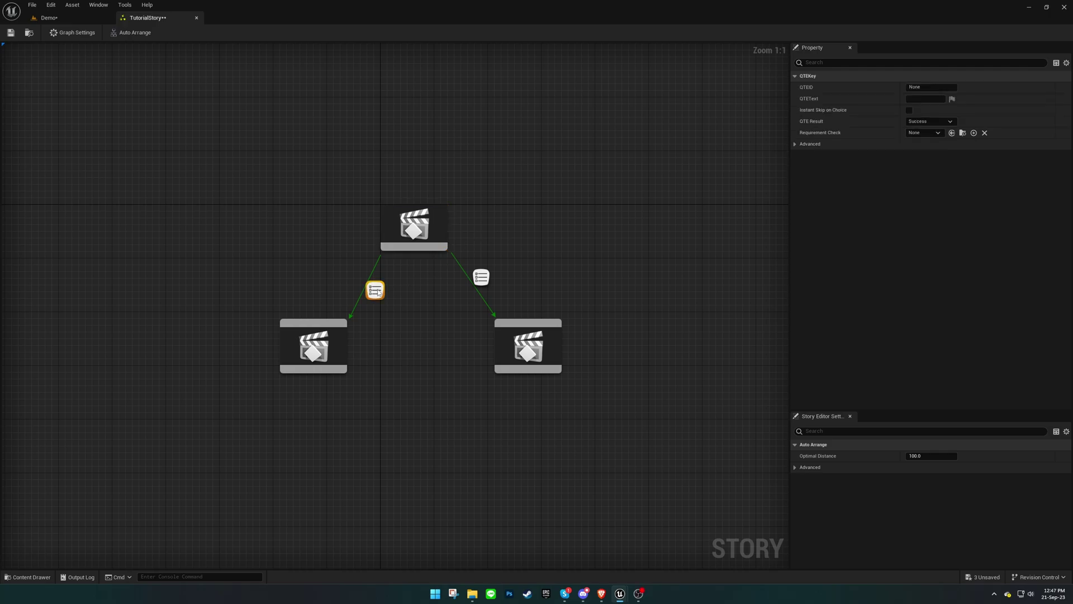
{"action": "left_click", "coordinate": [934, 87]}
{"action": "key", "text": "BackSpace"}
{"action": "type", "text": "left"}
{"action": "key", "text": "Tab"}
{"action": "type", "text": "G"}
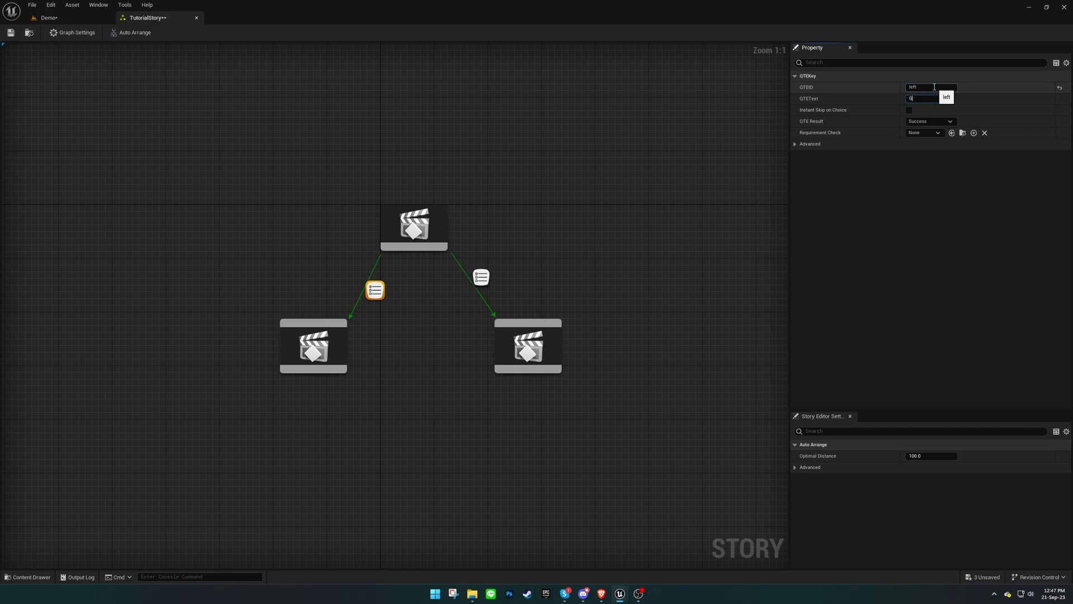
{"action": "type", "text": "o Left"}
{"action": "key", "text": "Return"}
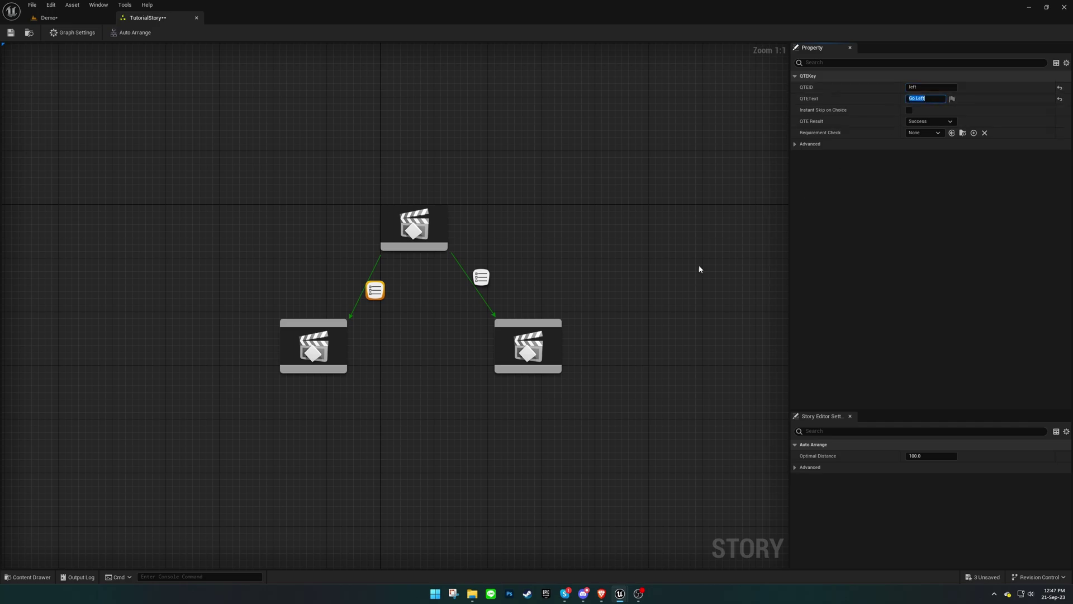
Give the QTE key between the root and right nodes its ID and the text "Go Right"
{"action": "left_click", "coordinate": [481, 277]}
{"action": "left_click", "coordinate": [932, 87]}
{"action": "type", "text": "rig"}
{"action": "type", "text": "Go Right"}
{"action": "key", "text": "Return"}
{"action": "left_click", "coordinate": [575, 269]}
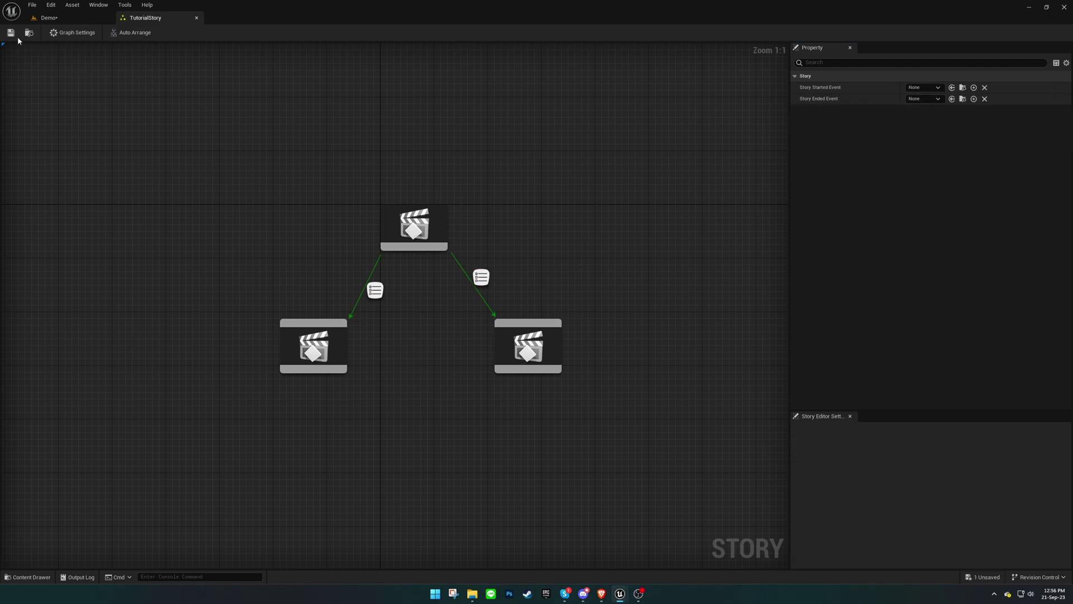
Open the root node's LS_Start sequence in Sequencer and scrub the playhead to frame 64
{"action": "left_click", "coordinate": [426, 241]}
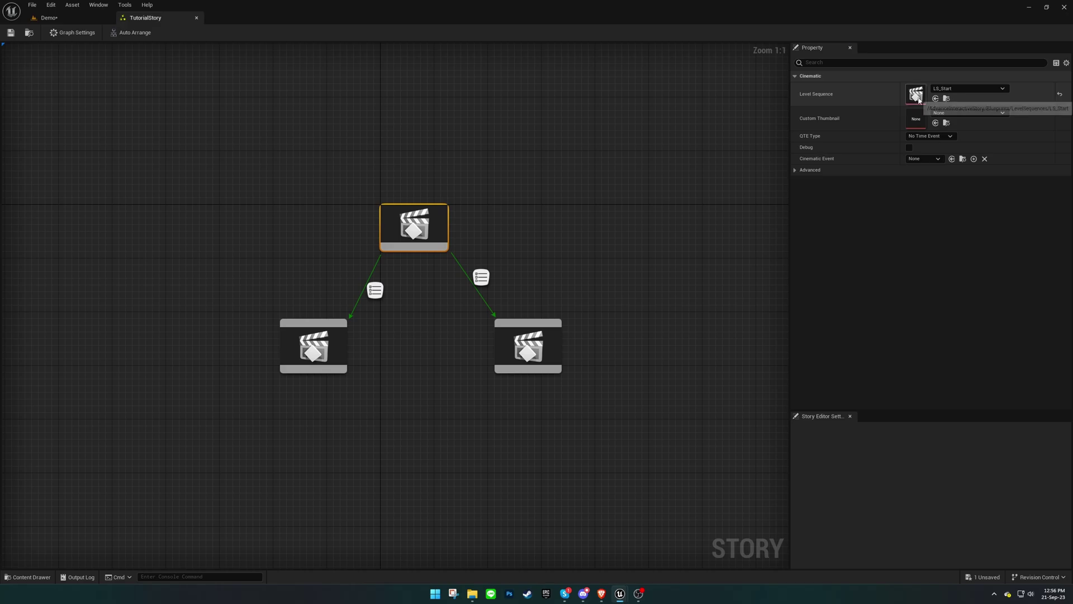
{"action": "double_click", "coordinate": [918, 96]}
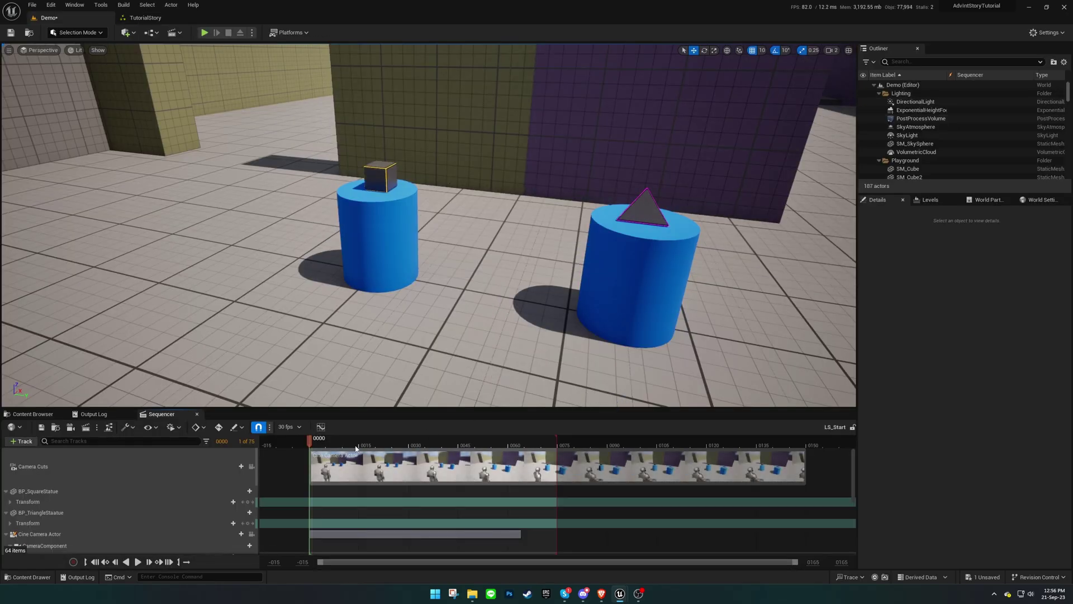
{"action": "left_click", "coordinate": [339, 441]}
{"action": "left_click_drag", "start_coordinate": [347, 444], "coordinate": [521, 457]}
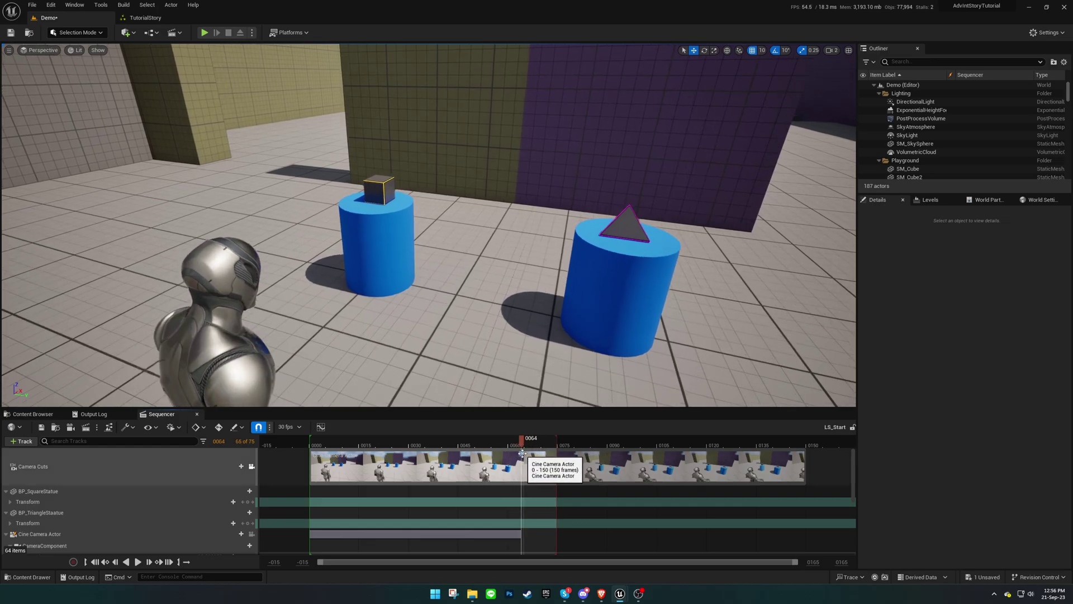
Add a No Time Event Track to LS_Start, trim its section to start at about frame 63, and scrub back to frame 10
{"action": "left_click", "coordinate": [21, 441]}
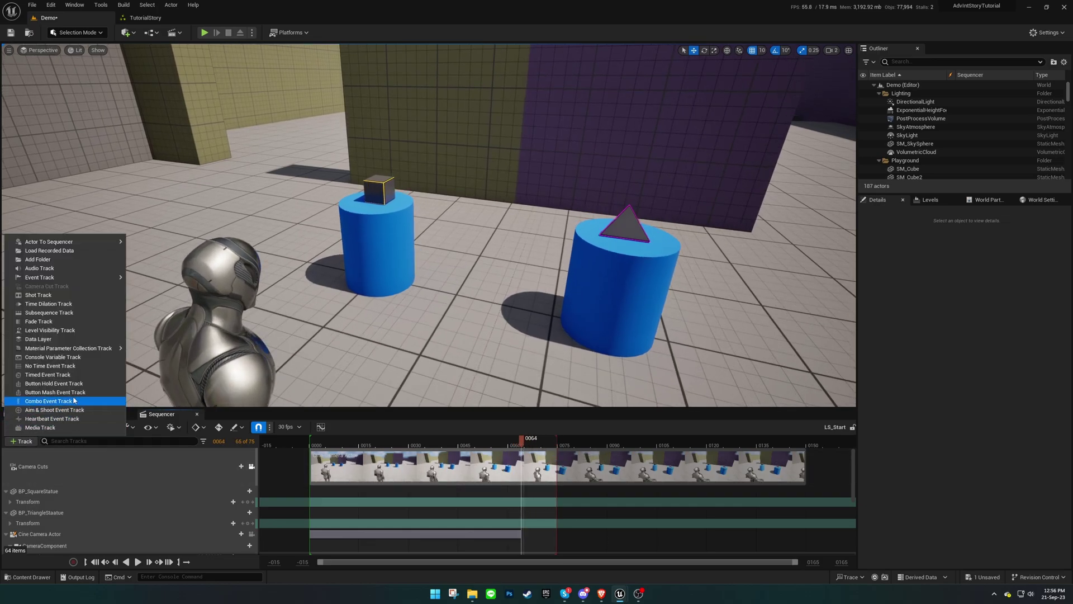
{"action": "left_click", "coordinate": [94, 368]}
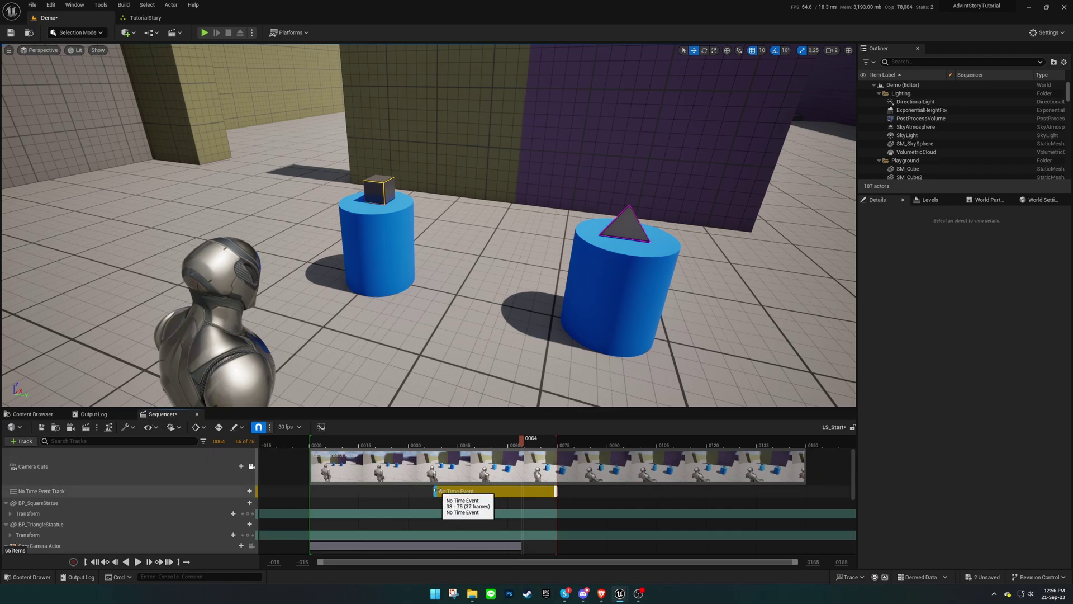
{"action": "left_click_drag", "start_coordinate": [434, 491], "coordinate": [521, 491]}
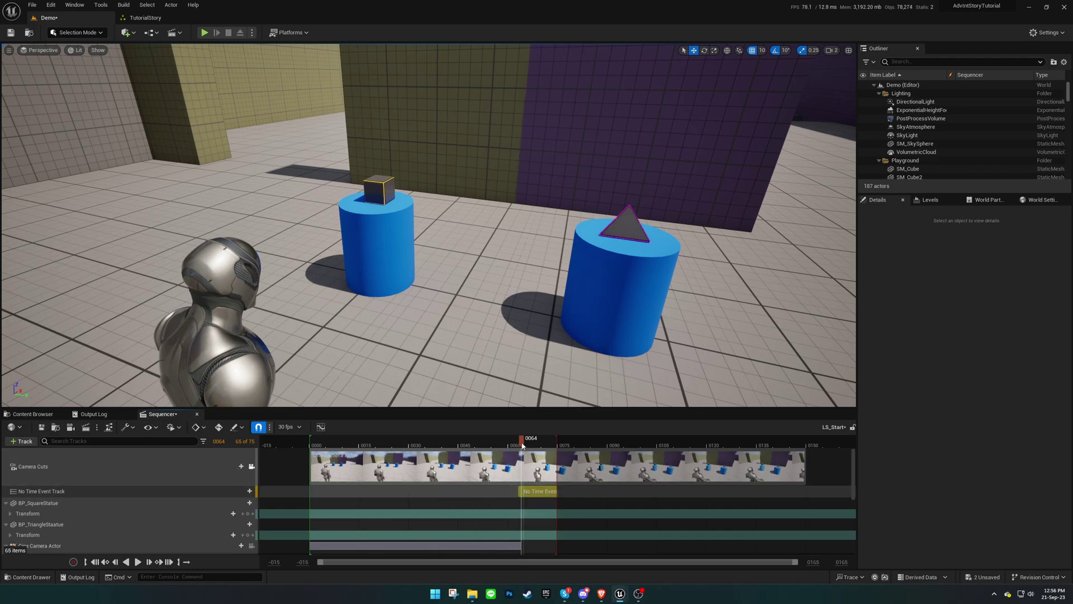
{"action": "left_click_drag", "start_coordinate": [521, 445], "coordinate": [343, 456]}
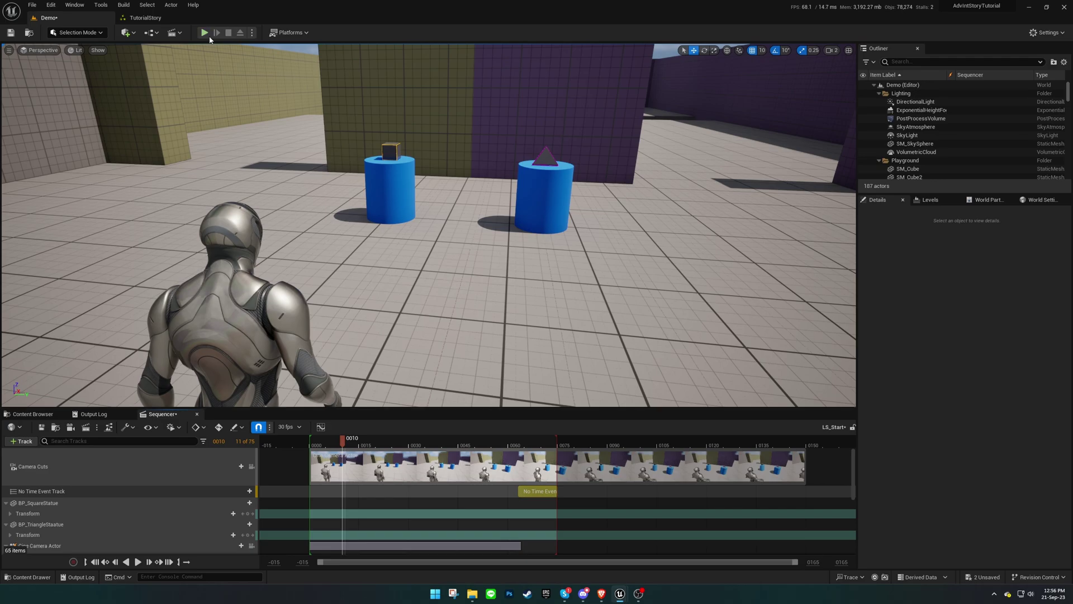
Play-test the level by walking forward to trigger the story, choosing Go Right at the prompt, and ending the session
{"action": "key", "text": "alt+p"}
{"action": "key", "text": "w"}
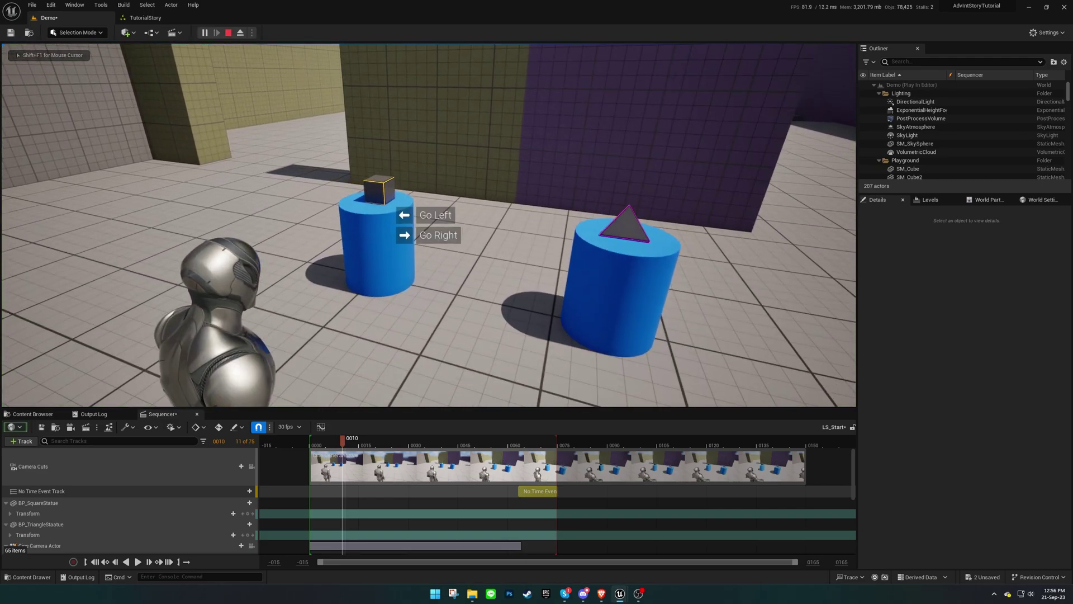
{"action": "key", "text": "Right"}
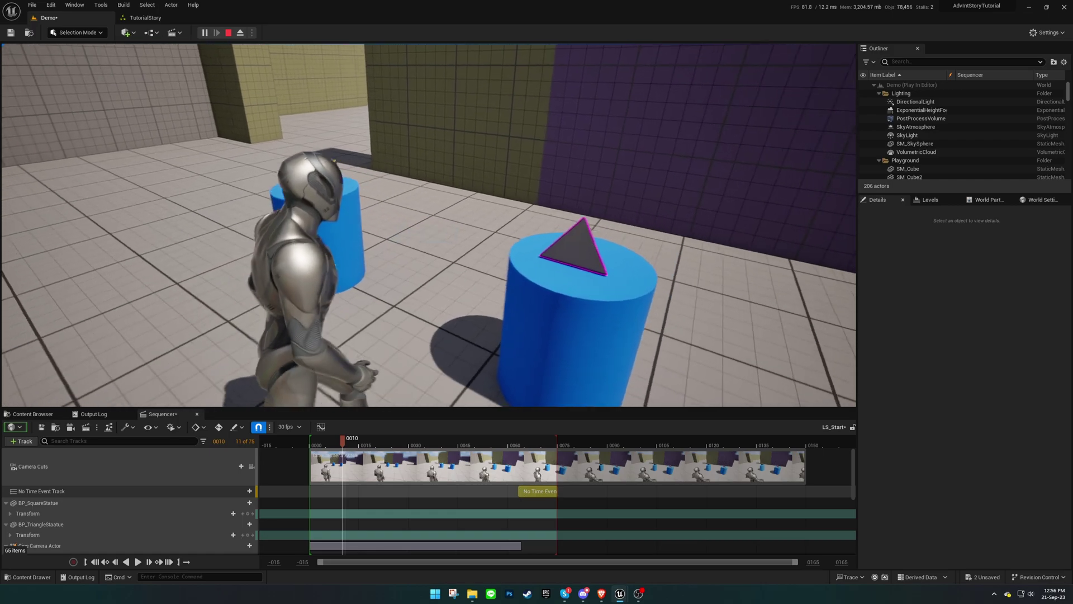
{"action": "key", "text": "Escape"}
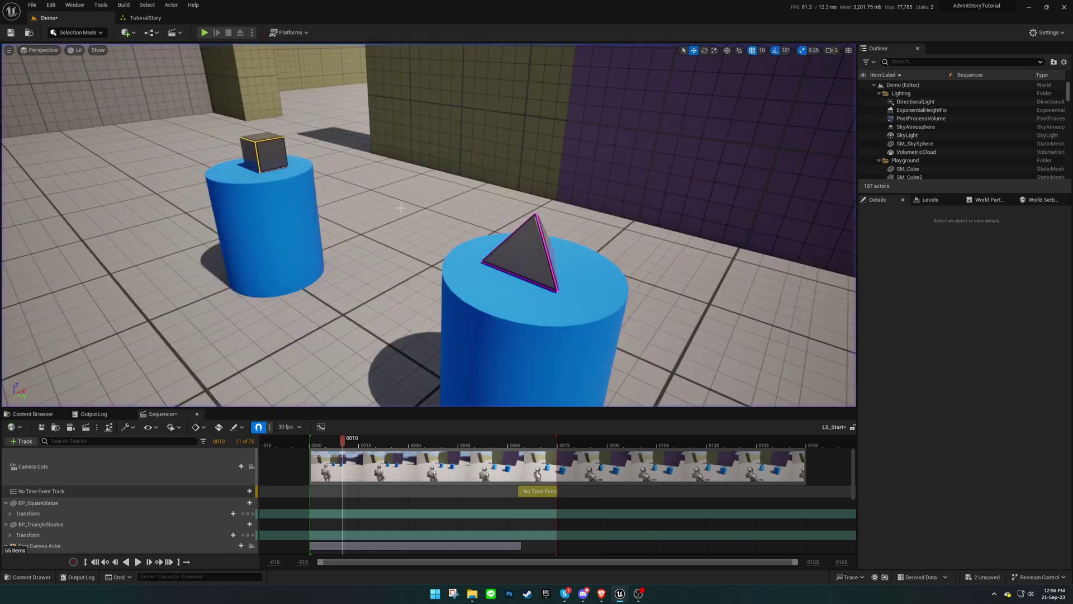
Assign WBP_CircleNoTimeEventChoice as the No Time Event section's Choice Widget and the WBP_NoTimeEventVerticalChoiceWidgetList as its Group Widget
{"action": "right_click", "coordinate": [550, 492]}
{"action": "mouse_move", "coordinate": [595, 371]}
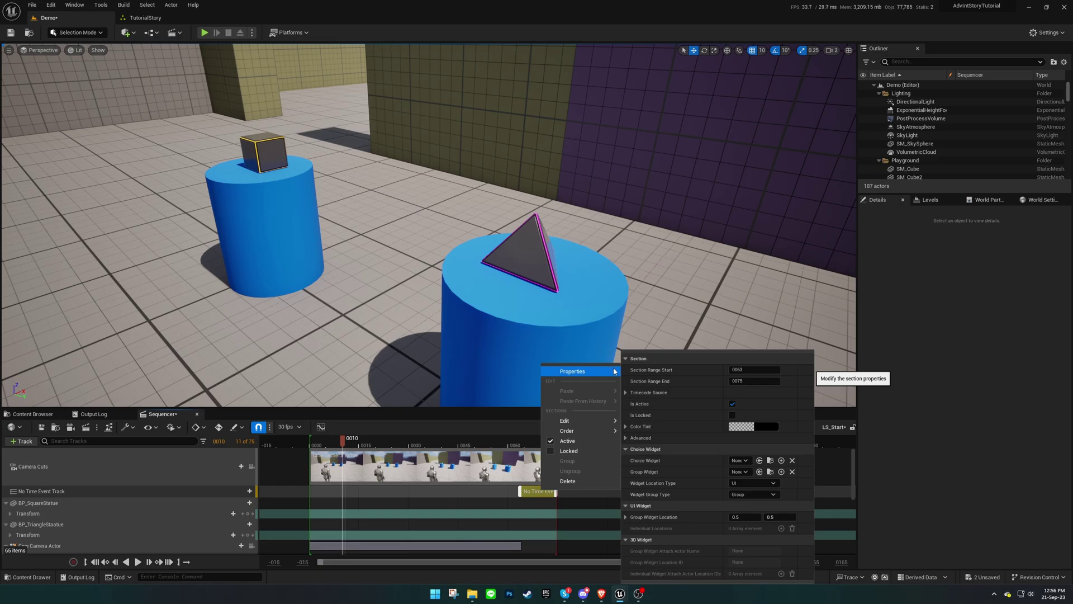
{"action": "left_click", "coordinate": [744, 460]}
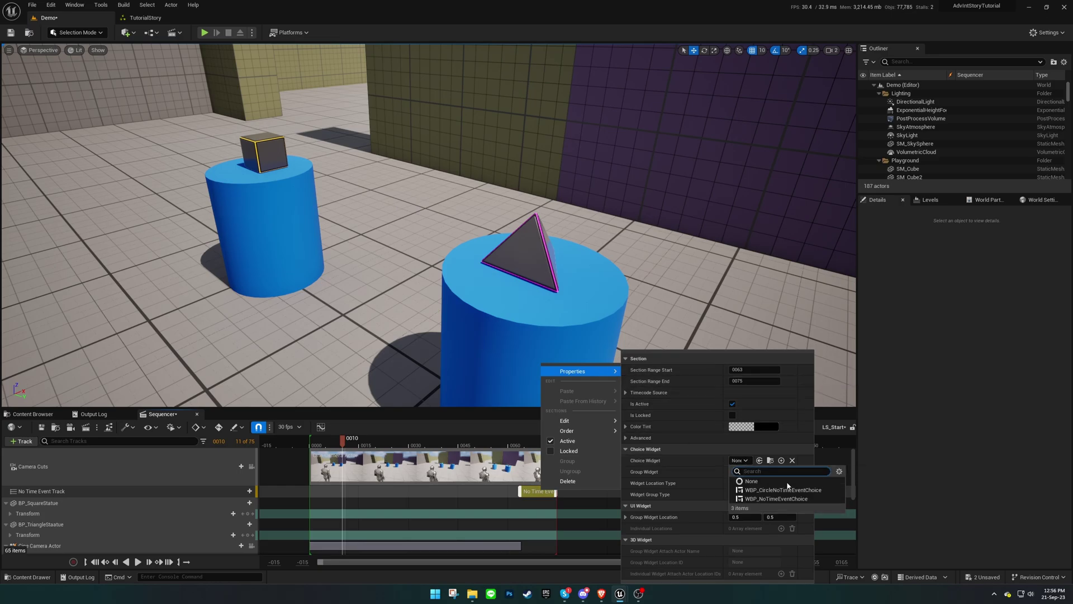
{"action": "left_click", "coordinate": [821, 498]}
{"action": "left_click", "coordinate": [748, 472]}
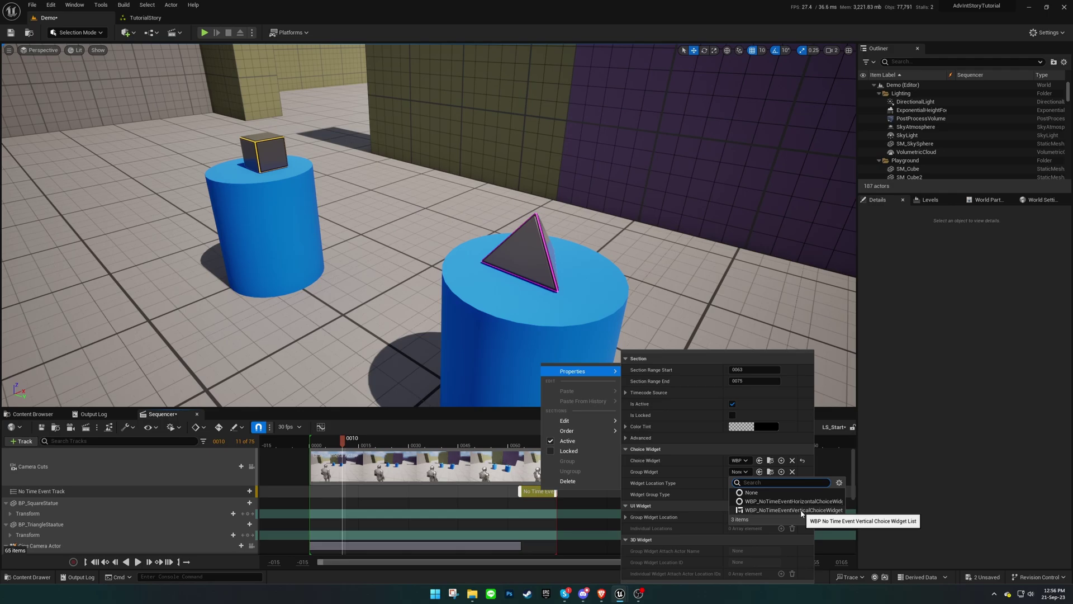
{"action": "left_click", "coordinate": [801, 510]}
Keep the section's UI location type and Group type, set the Group Widget Location's Y to 0.8, and play-test the choice prompt
{"action": "left_click", "coordinate": [785, 484]}
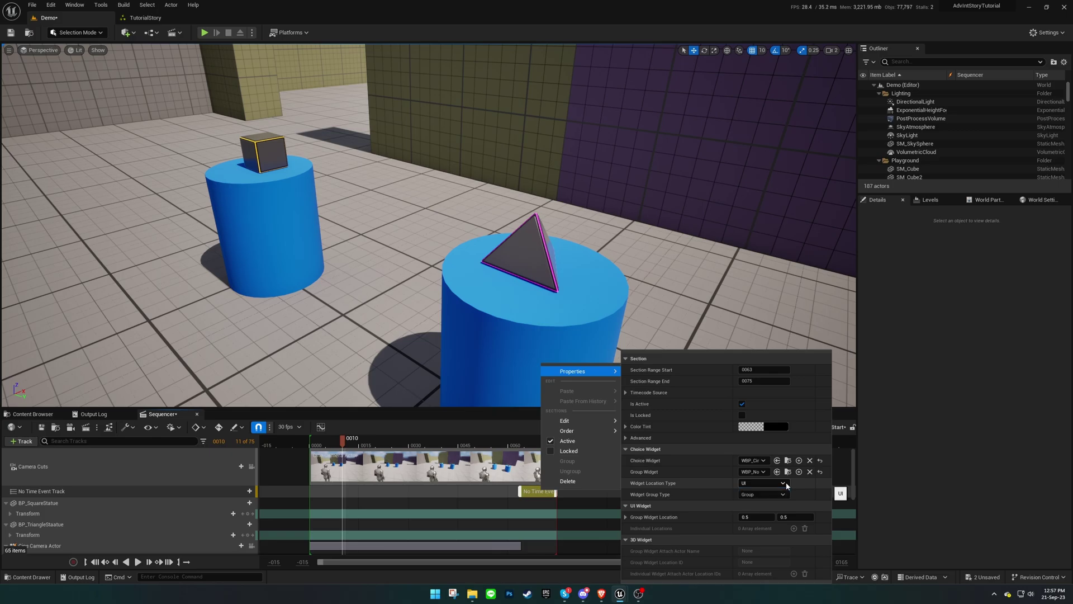
{"action": "left_click", "coordinate": [786, 495]}
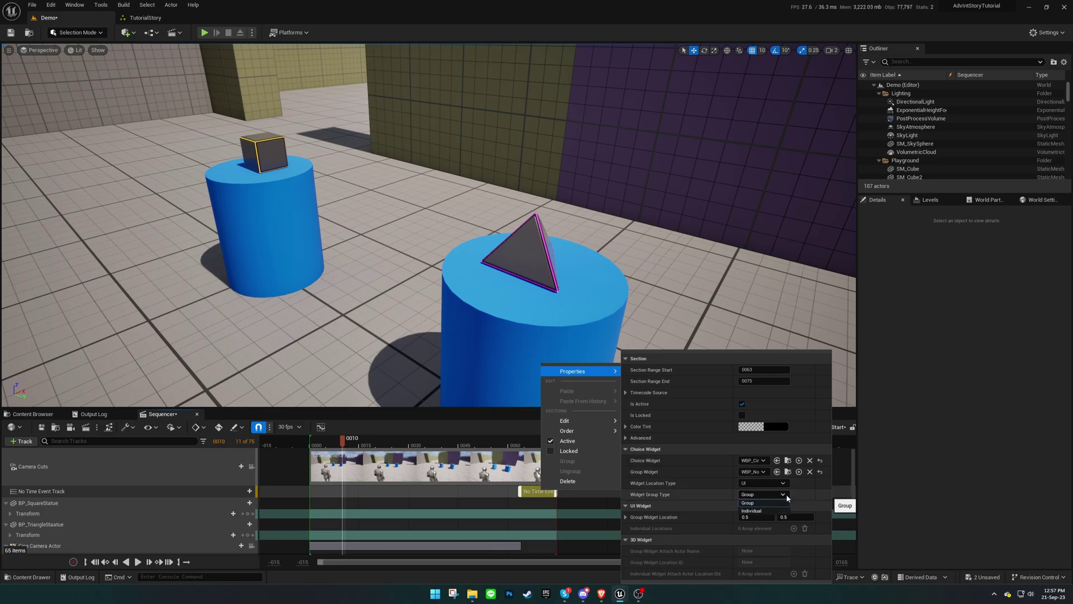
{"action": "left_click", "coordinate": [780, 502]}
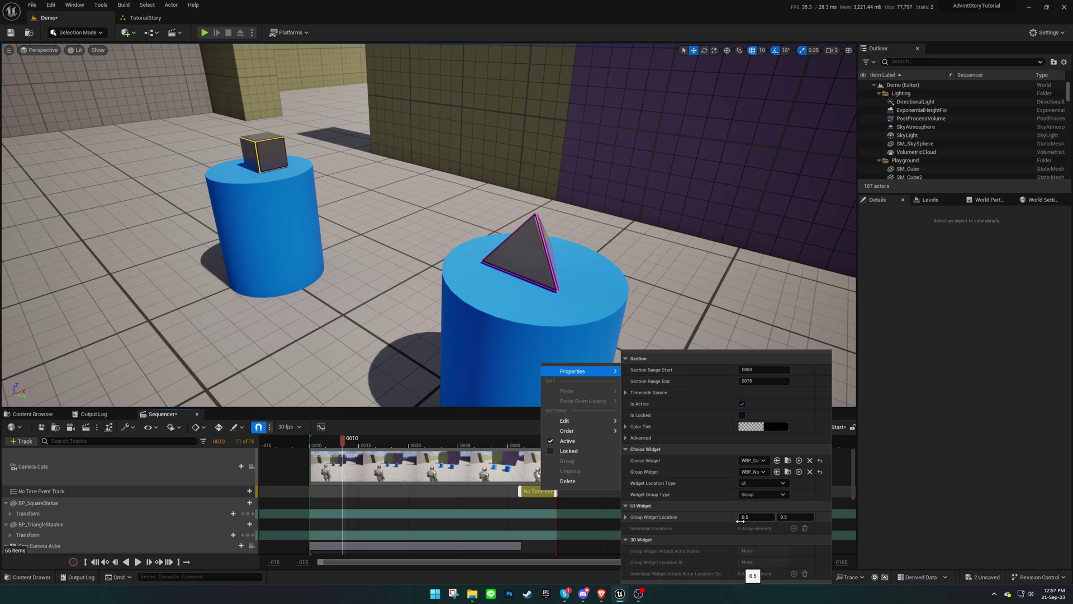
{"action": "left_click", "coordinate": [793, 517]}
{"action": "type", "text": ".8"}
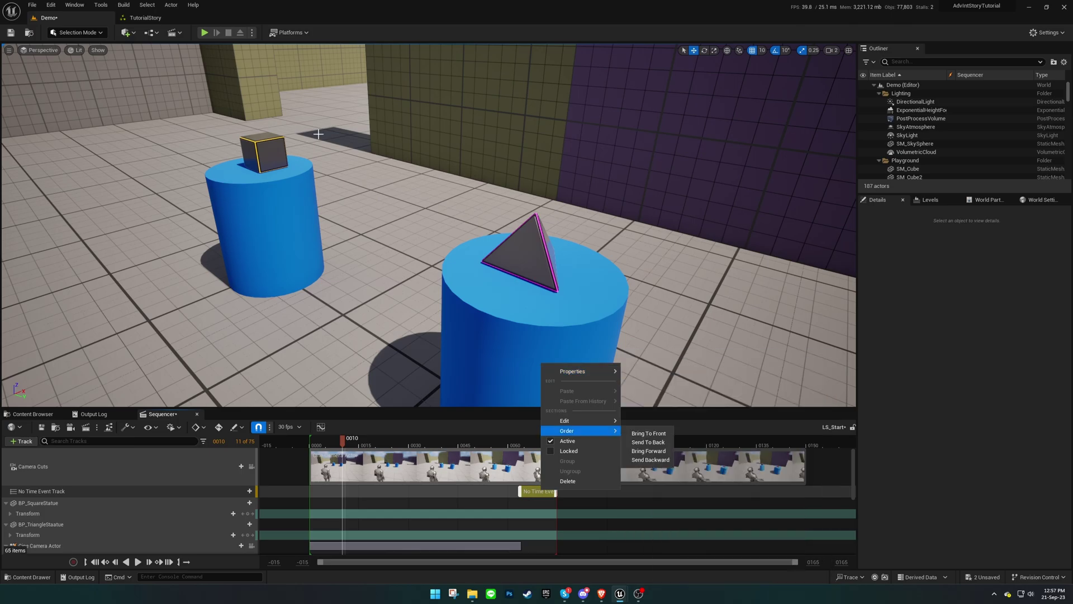
{"action": "left_click", "coordinate": [208, 33]}
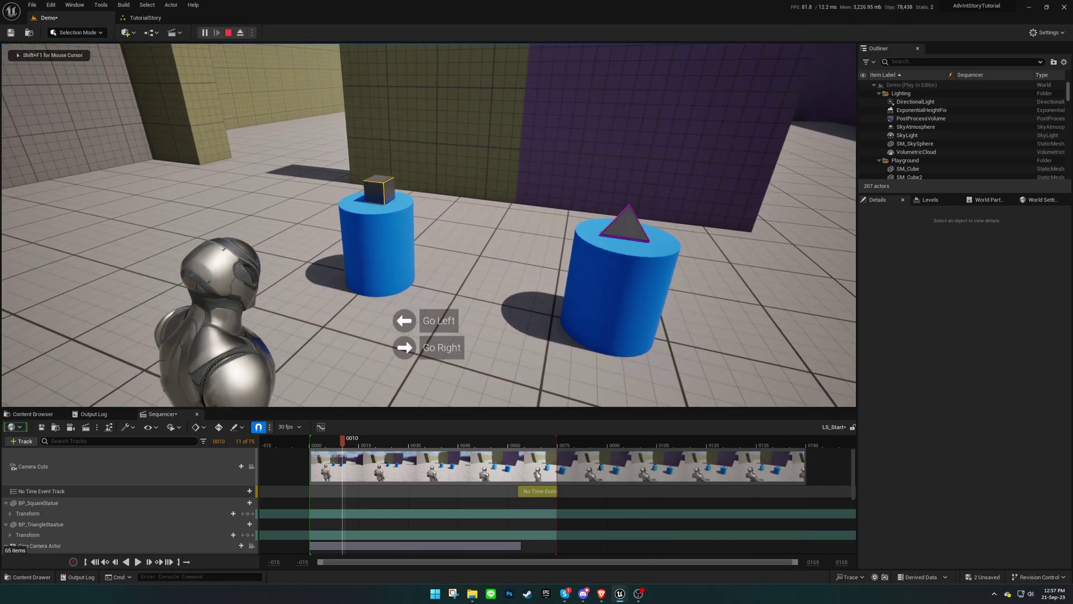
{"action": "key", "text": "Escape"}
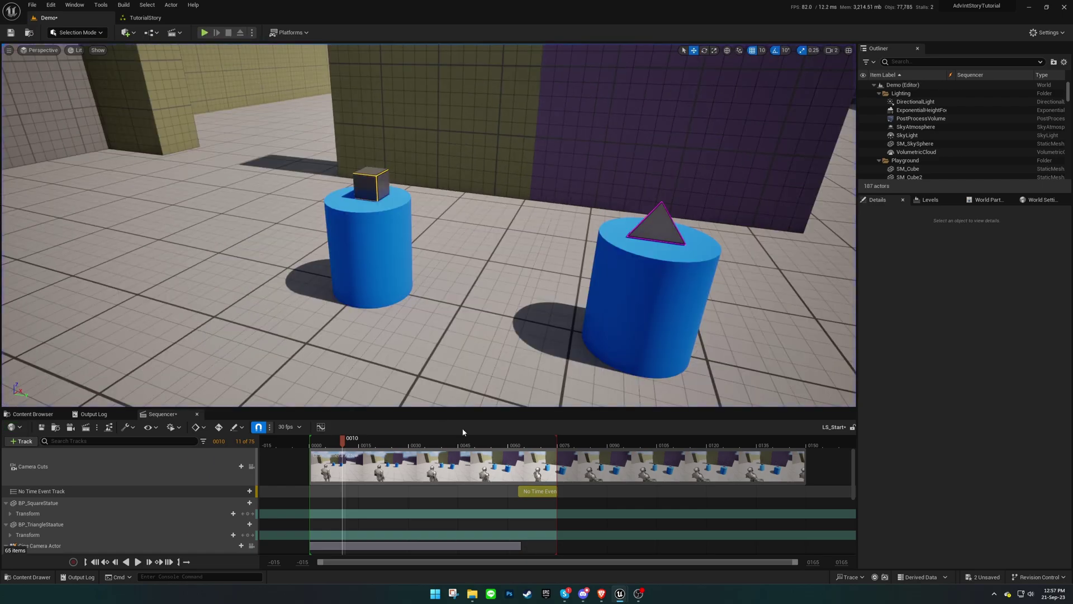
Set the No Time Event section's Widget Group Type to Individual
{"action": "right_click", "coordinate": [538, 492]}
{"action": "mouse_move", "coordinate": [581, 371]}
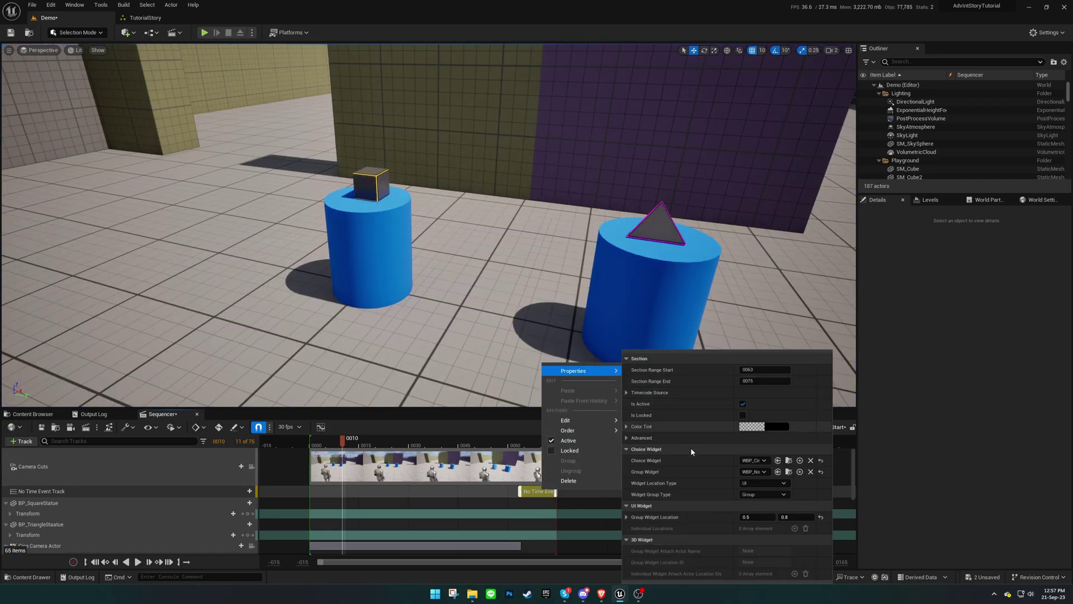
{"action": "left_click", "coordinate": [764, 494]}
{"action": "left_click", "coordinate": [766, 510]}
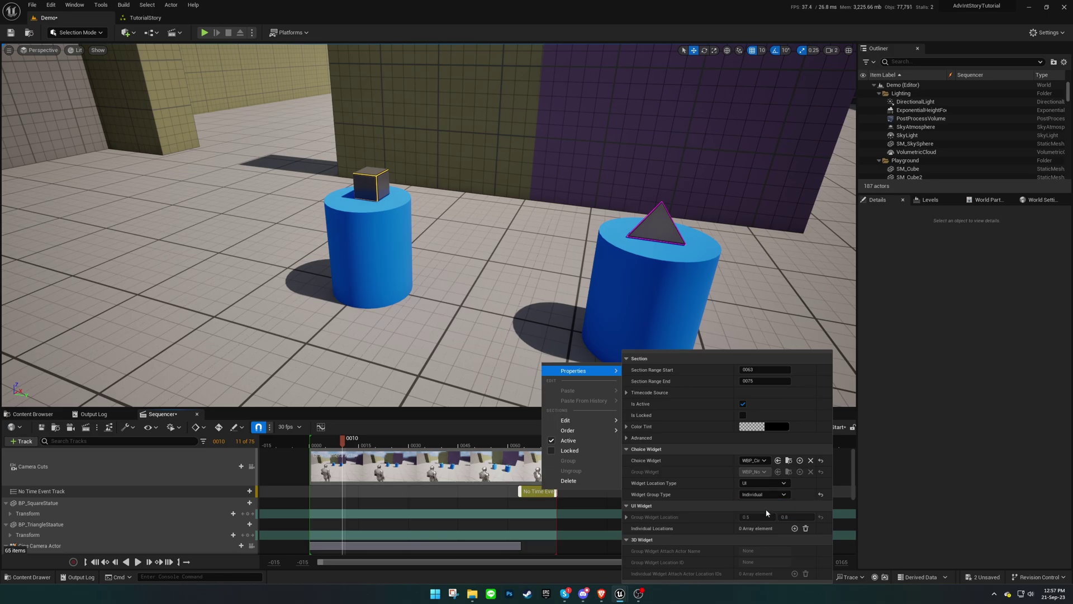
Add a first Individual Locations entry with X 0.5 and Y 0.5 for the UI widget
{"action": "left_click", "coordinate": [795, 529]}
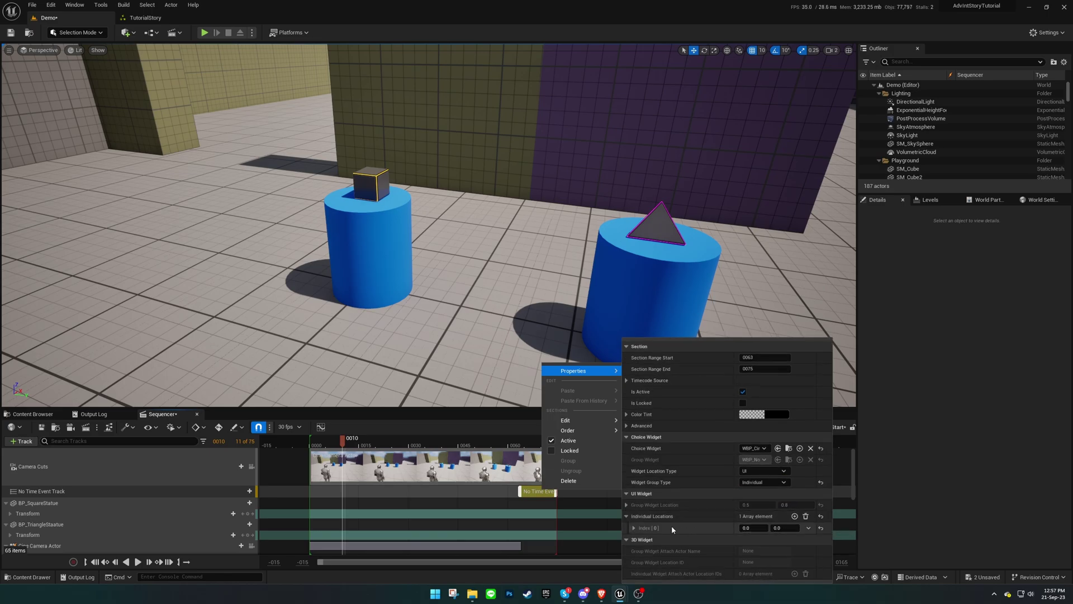
{"action": "left_click", "coordinate": [634, 528]}
{"action": "left_click", "coordinate": [773, 517]}
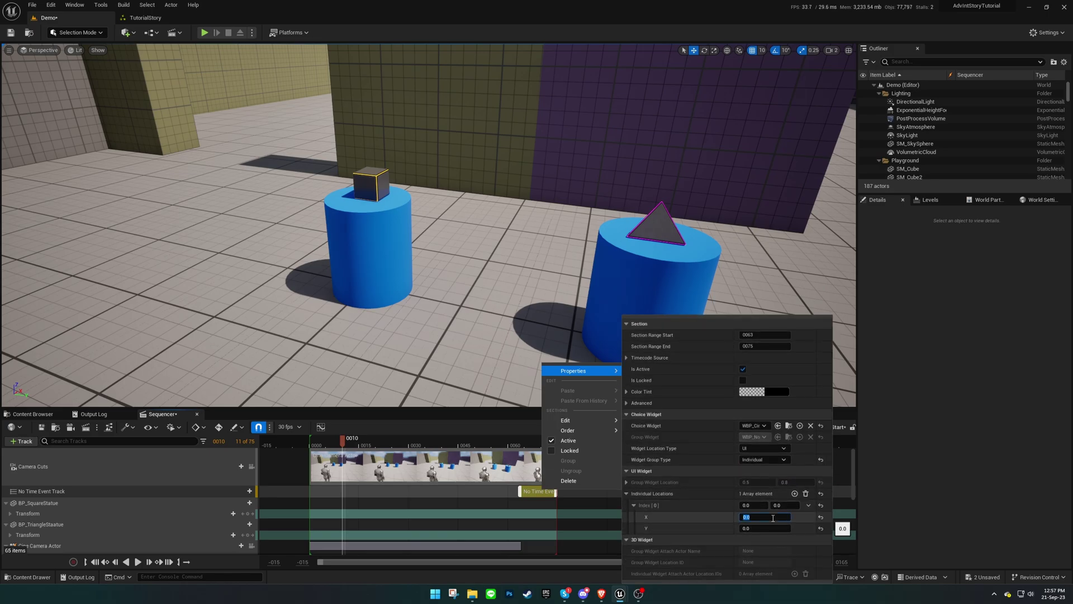
{"action": "type", "text": "0.5"}
{"action": "key", "text": "Tab"}
{"action": "type", "text": "0.5"}
{"action": "key", "text": "Return"}
Add a second Individual Locations entry with X 0.5 and Y 0.8, then close the section properties
{"action": "left_click", "coordinate": [795, 493]}
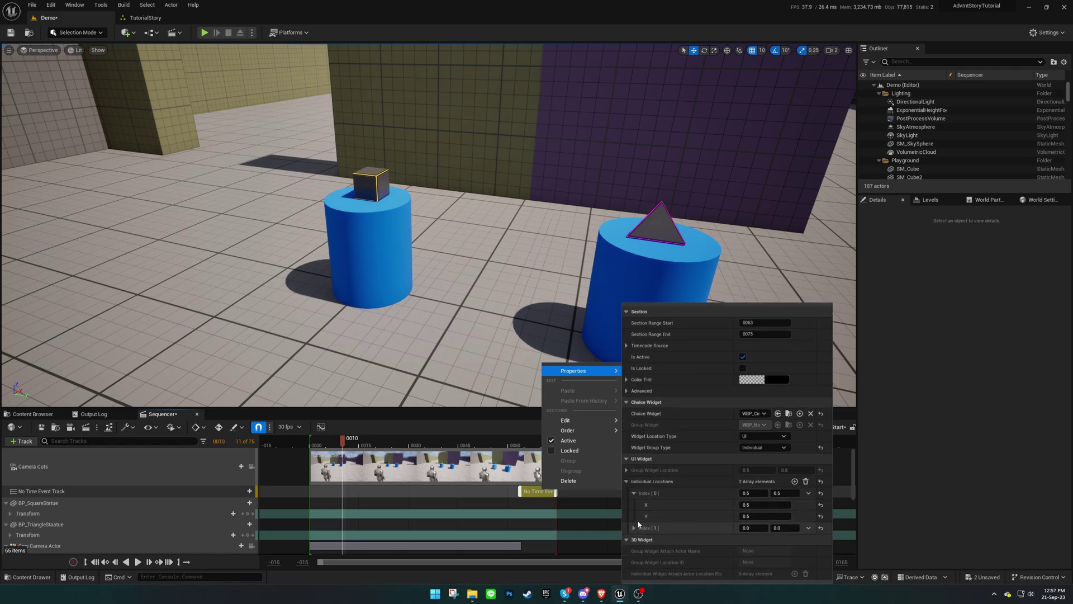
{"action": "left_click", "coordinate": [634, 528]}
{"action": "left_click", "coordinate": [759, 517]}
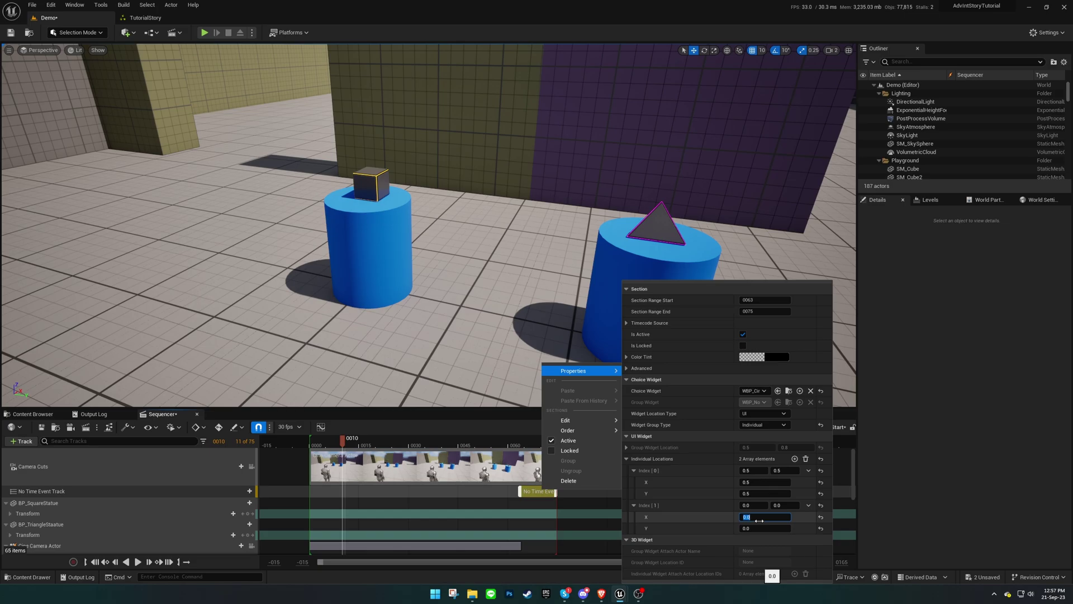
{"action": "type", "text": "0.5"}
{"action": "key", "text": "Tab"}
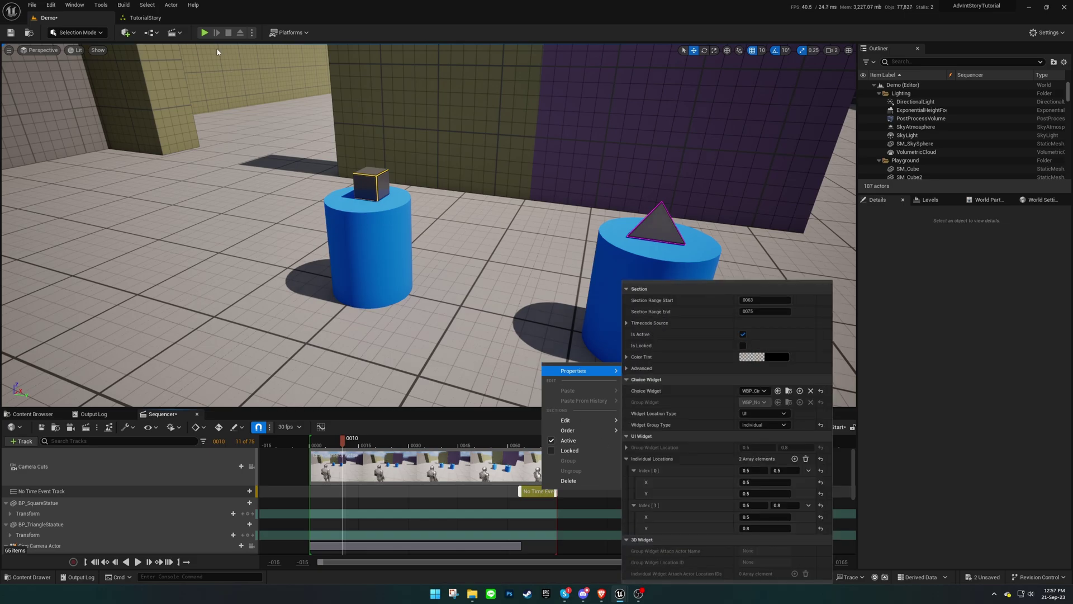
{"action": "key", "text": "Escape"}
Play-test the level with the individually placed choices, choose Go Left at the prompt, and end the session
{"action": "left_click", "coordinate": [205, 33]}
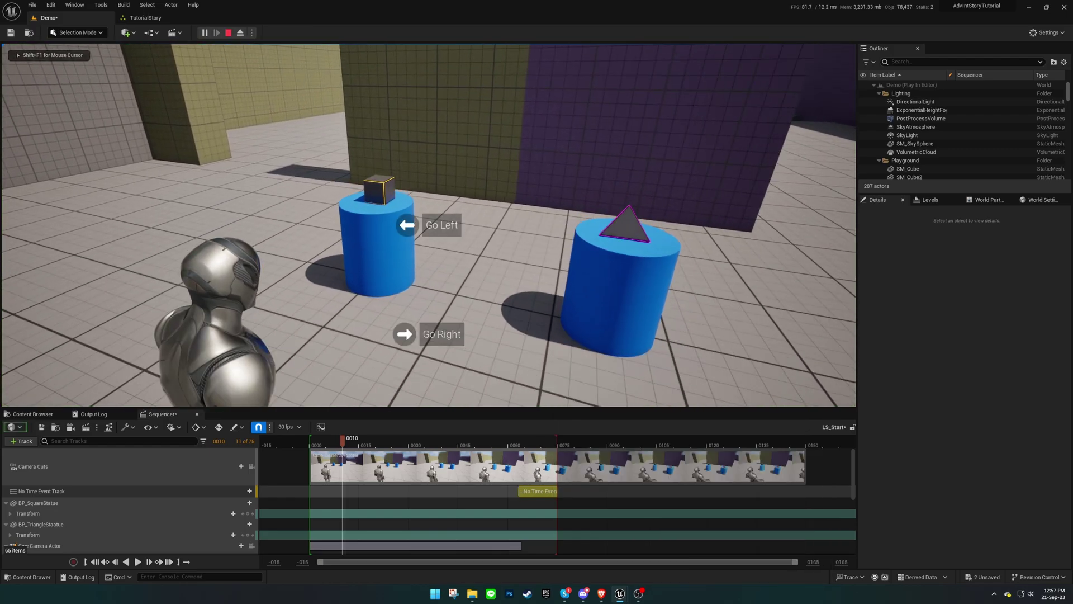
{"action": "key", "text": "Left"}
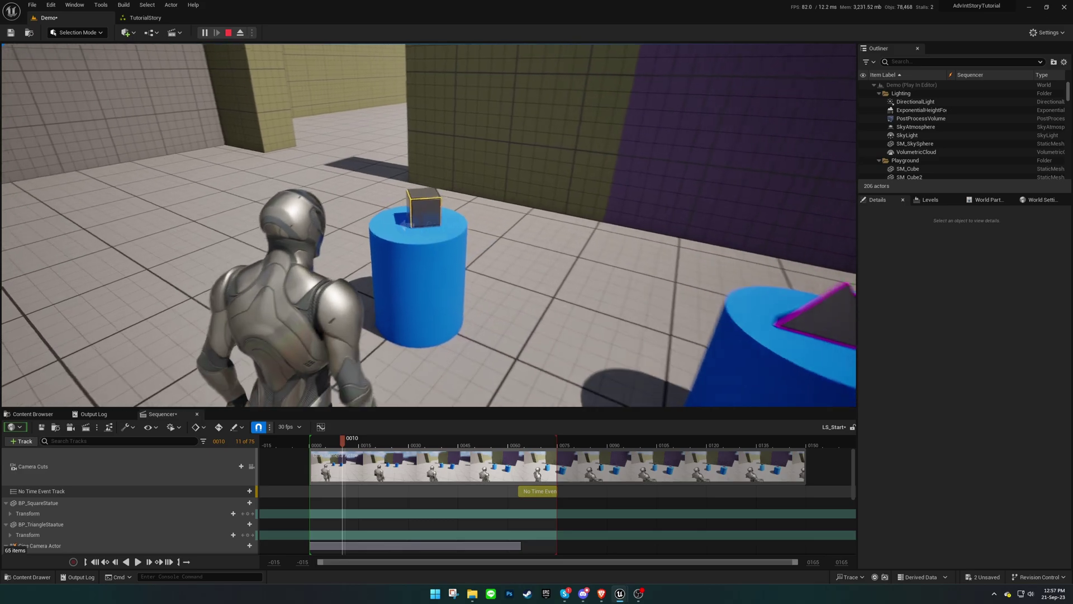
{"action": "key", "text": "Escape"}
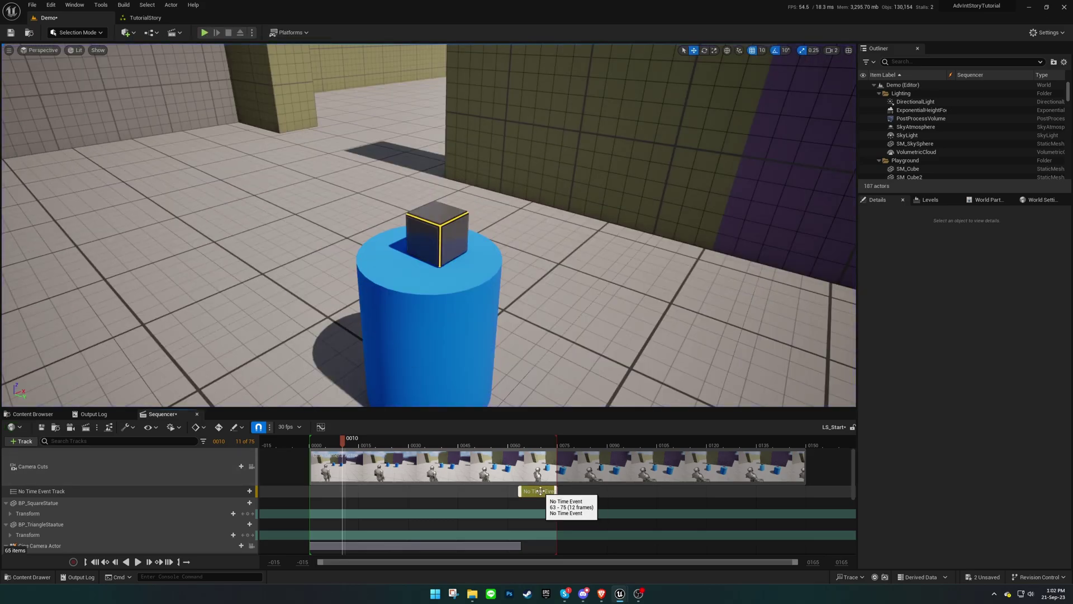
Locate the section's choice widget asset in the NoTimeEvent folder and copy WBP_CircleNoTimeEventChoice into the project's Content folder
{"action": "right_click", "coordinate": [540, 491]}
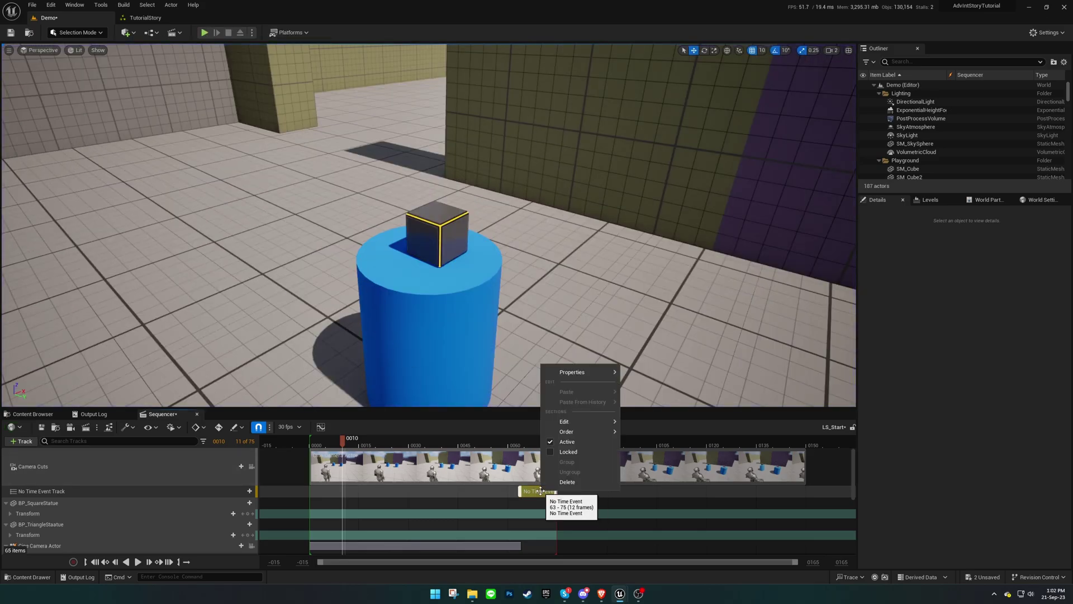
{"action": "mouse_move", "coordinate": [579, 374]}
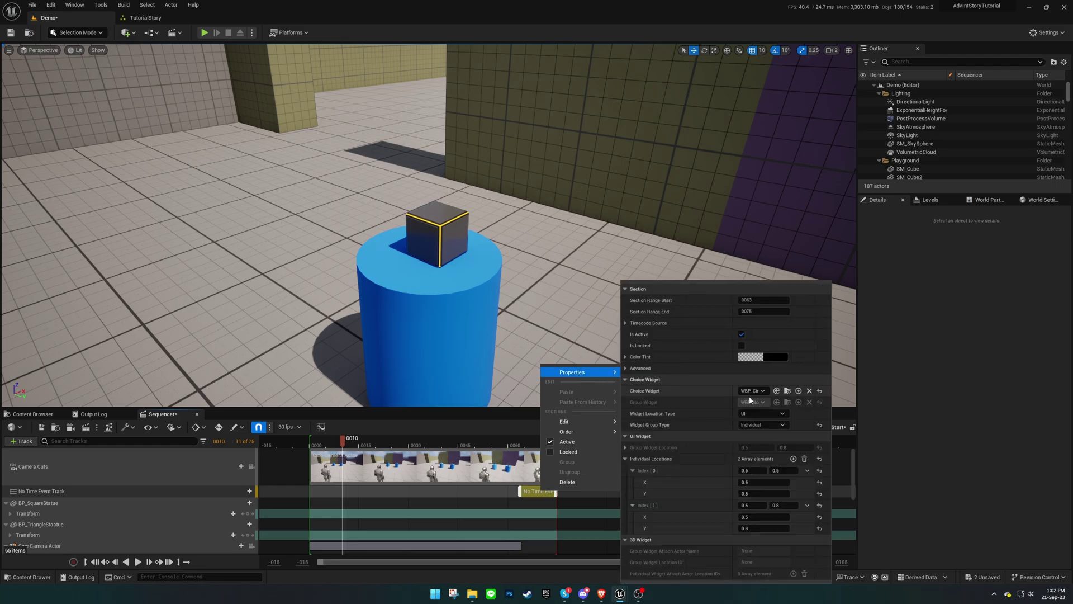
{"action": "left_click", "coordinate": [788, 391]}
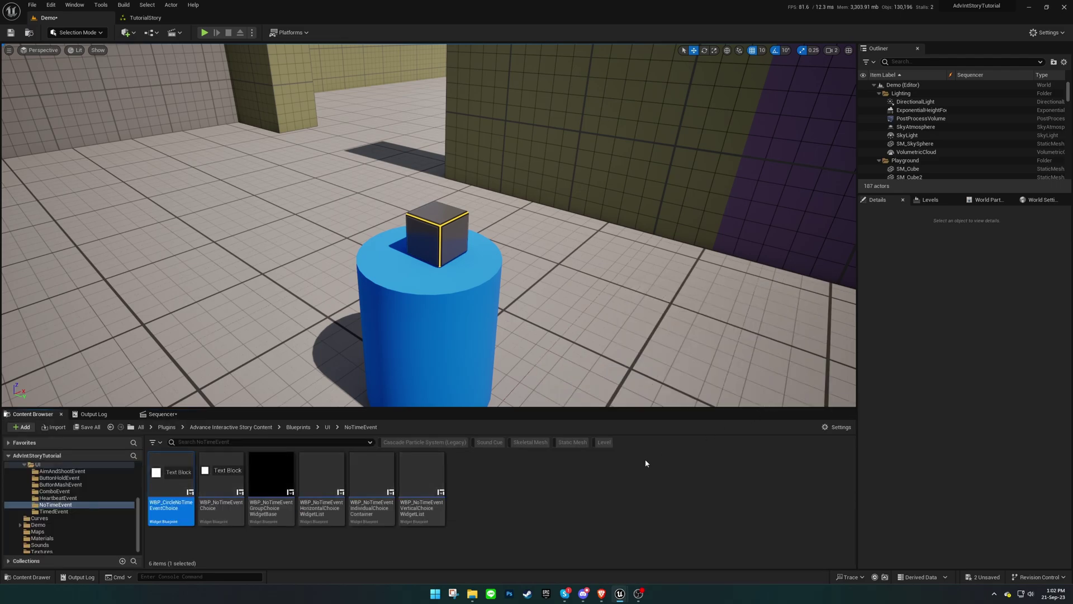
{"action": "left_click", "coordinate": [221, 504], "text": "ctrl"}
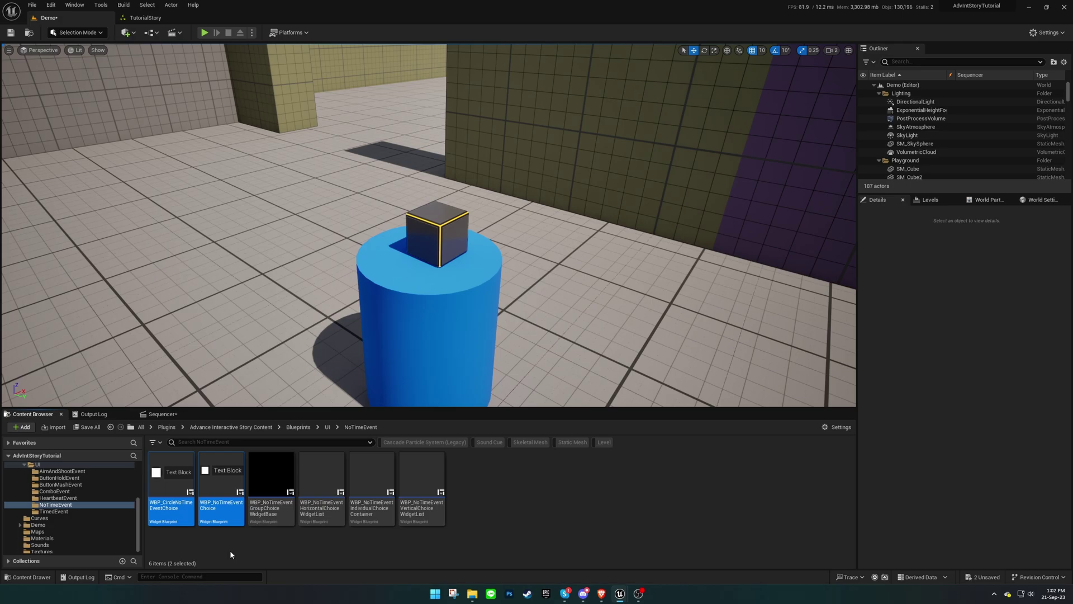
{"action": "scroll", "coordinate": [76, 496], "scroll_direction": "up", "scroll_amount": 5}
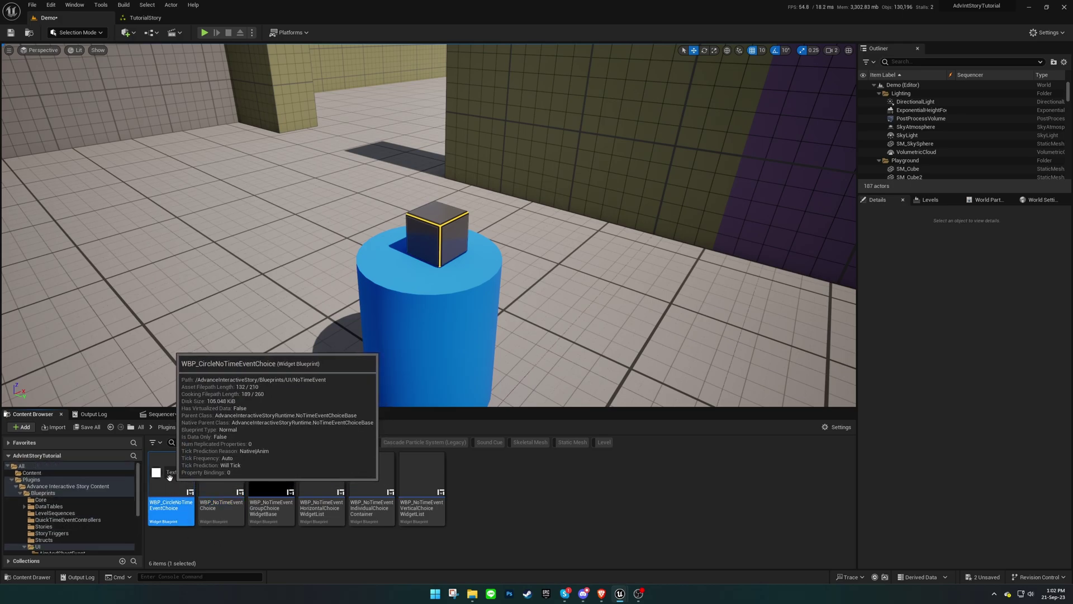
{"action": "left_click_drag", "start_coordinate": [170, 477], "coordinate": [33, 480]}
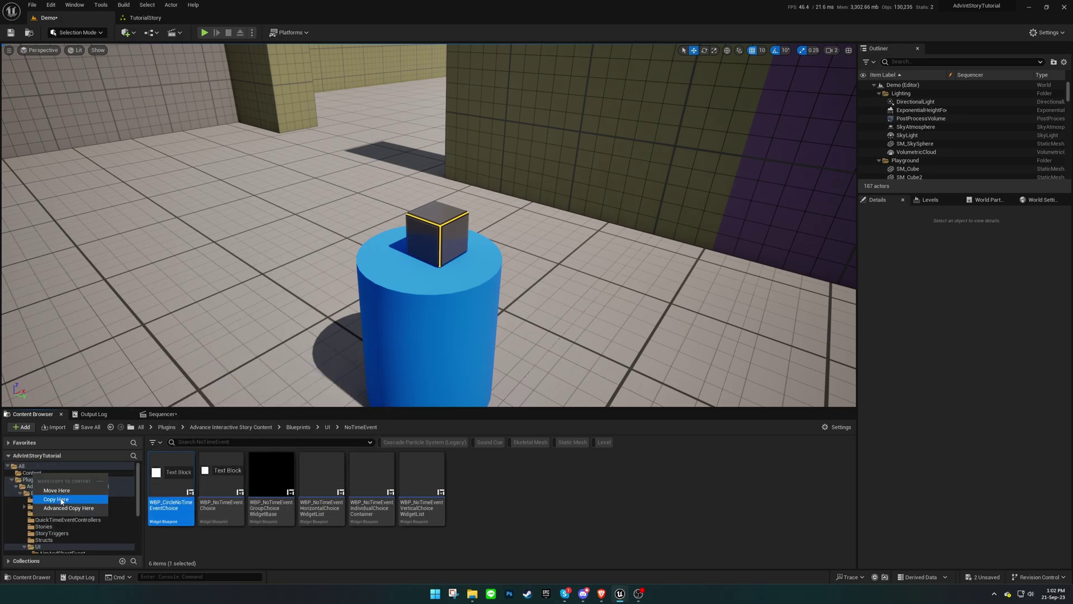
{"action": "left_click", "coordinate": [62, 499]}
Rename the copied widget in the Content folder as WBP_CircleNoTimeEventChoiceTutorial
{"action": "left_click", "coordinate": [32, 472]}
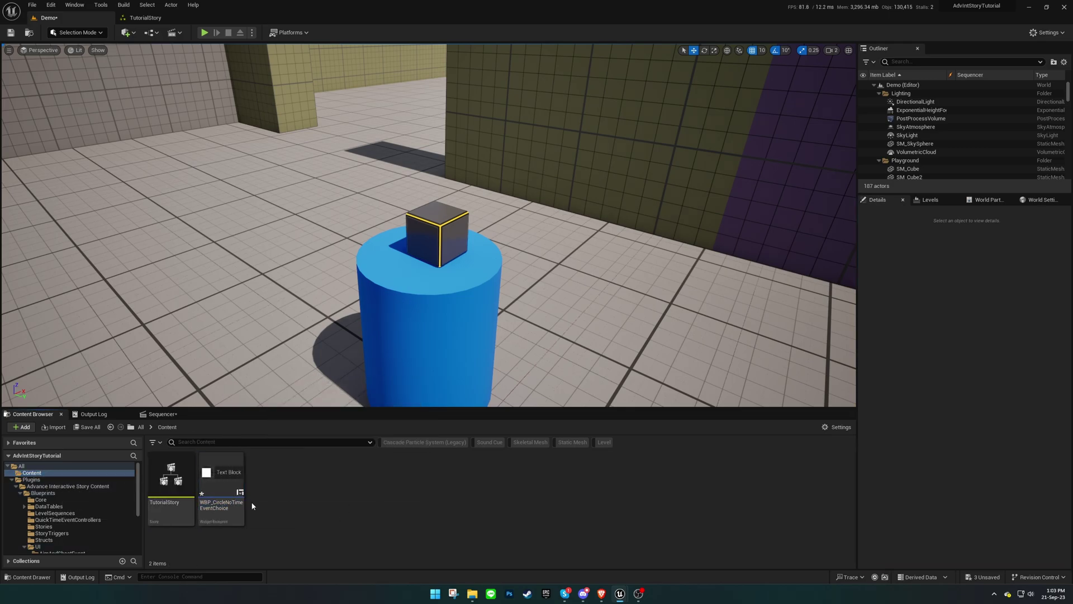
{"action": "key", "text": "F2"}
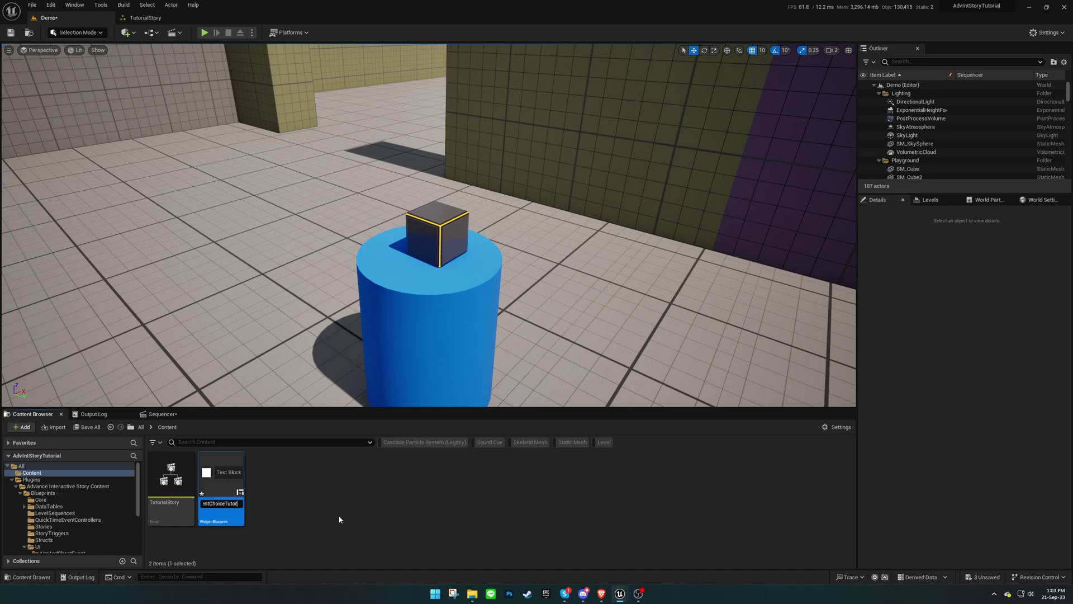
{"action": "type", "text": "Tutorial"}
{"action": "key", "text": "Return"}
Assign WBP_CircleNoTimeEventChoiceTutorial as the No Time Event section's Choice Widget in LS_Start and locate that asset in the project content
{"action": "left_click", "coordinate": [162, 414]}
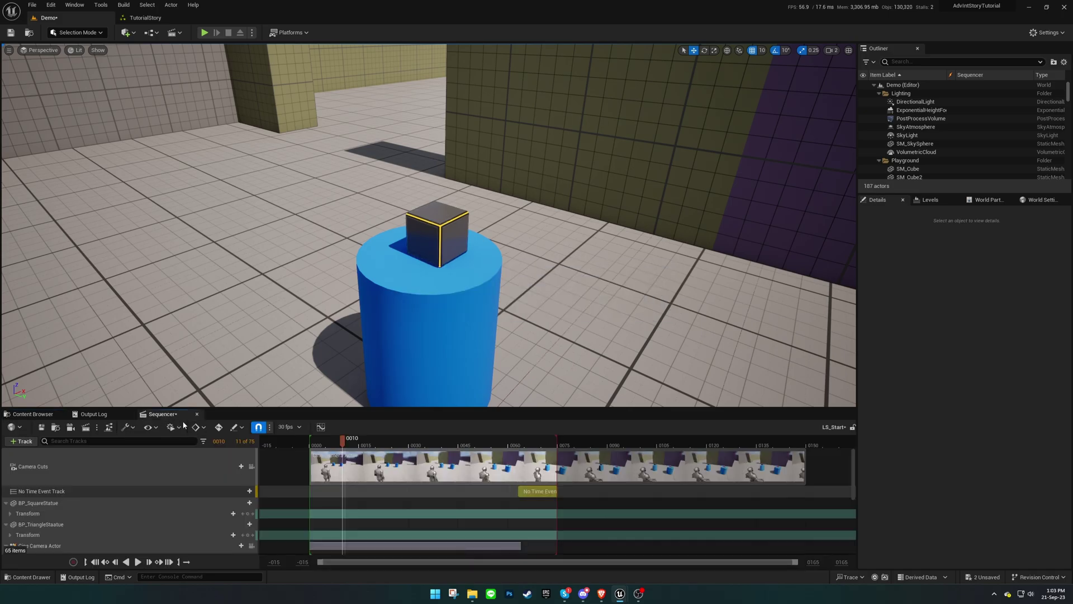
{"action": "right_click", "coordinate": [535, 489]}
{"action": "mouse_move", "coordinate": [582, 372]}
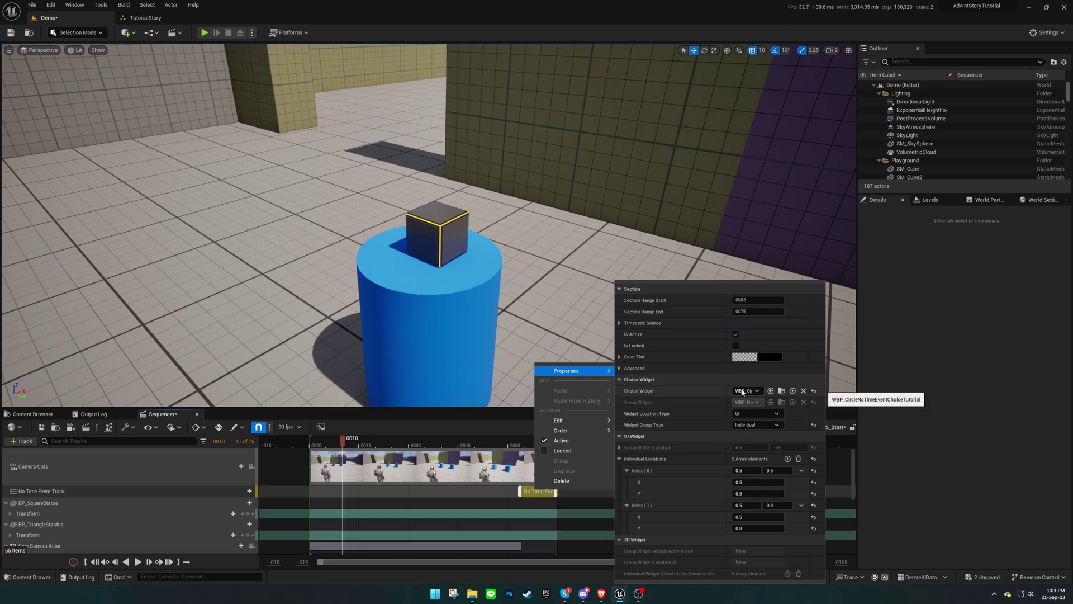
{"action": "left_click", "coordinate": [781, 391]}
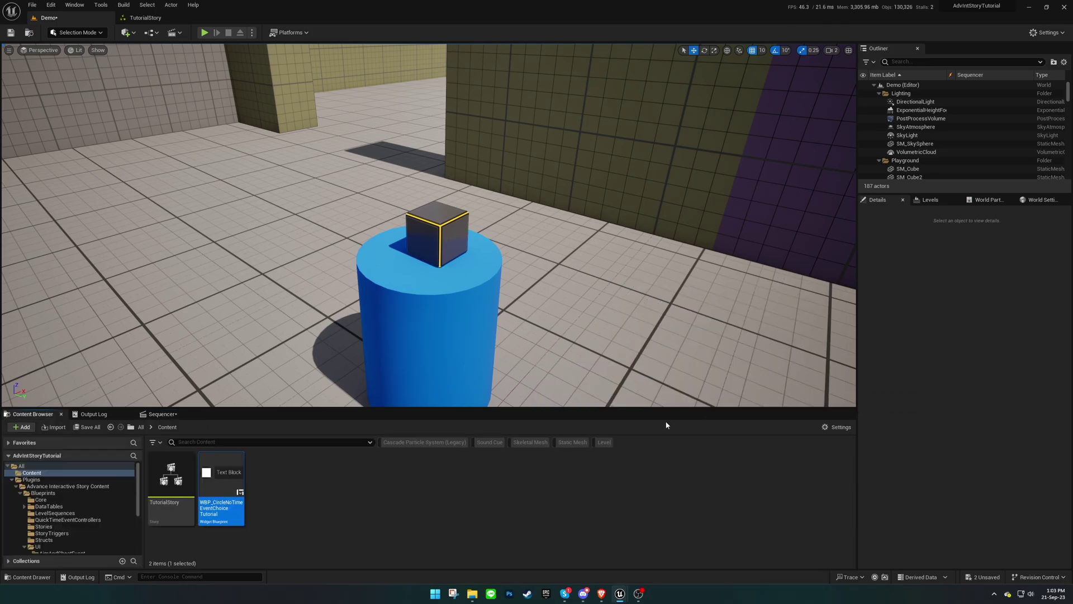
Open WBP_CircleNoTimeEventChoiceTutorial and examine its Event Graph logic for choice initialization, selected choices and non-selected choices
{"action": "double_click", "coordinate": [222, 488]}
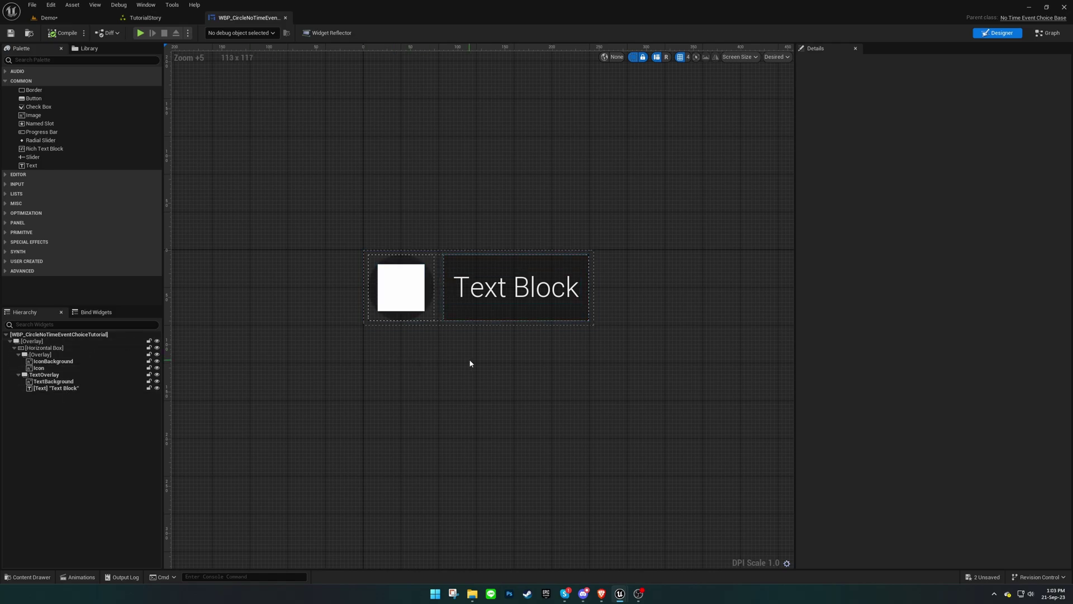
{"action": "left_click", "coordinate": [1047, 33]}
{"action": "scroll", "coordinate": [707, 324], "scroll_direction": "up", "scroll_amount": 5}
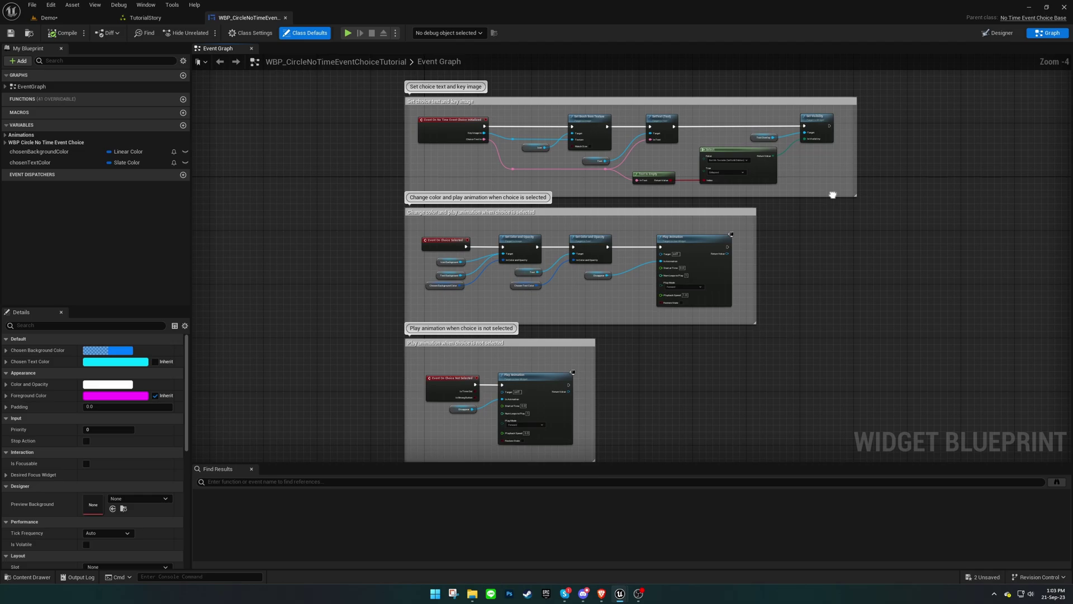
{"action": "right_click_drag", "start_coordinate": [299, 276], "coordinate": [267, 276]}
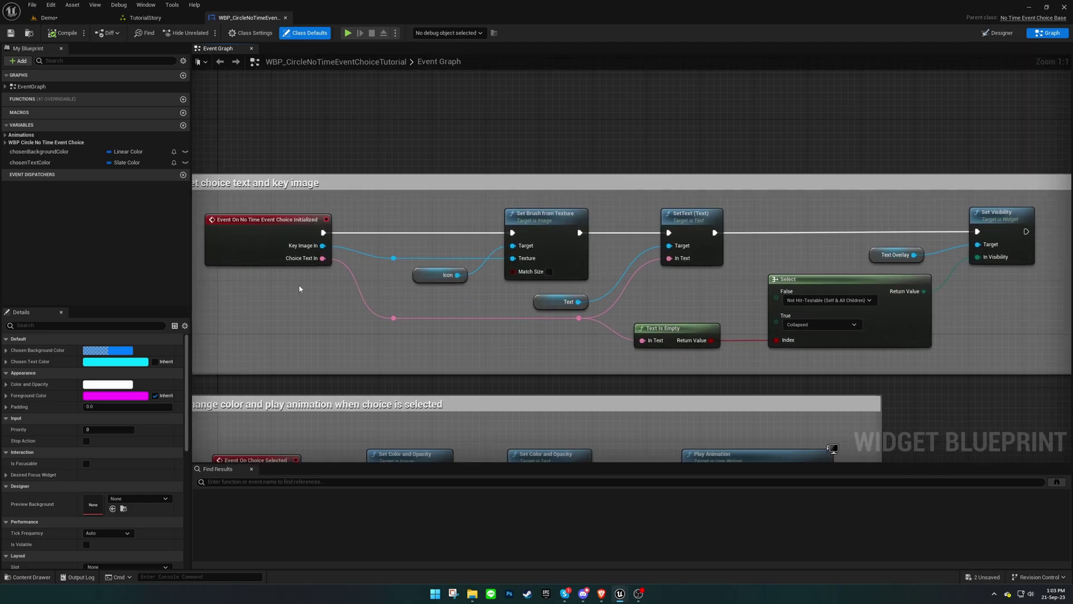
{"action": "left_click", "coordinate": [267, 263]}
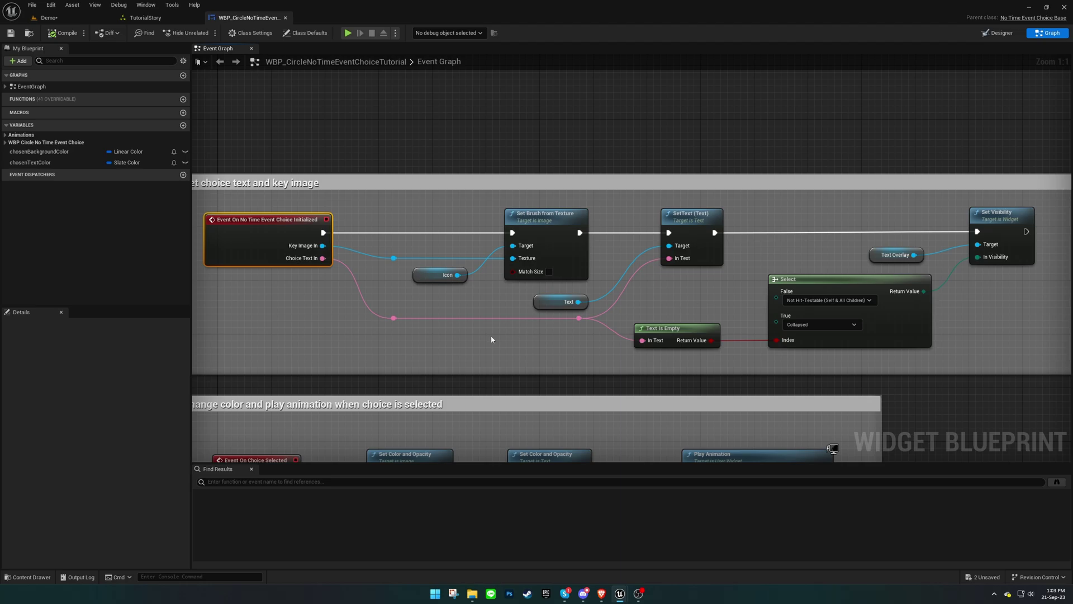
{"action": "scroll", "coordinate": [487, 340], "scroll_direction": "down", "scroll_amount": 2}
{"action": "right_click_drag", "start_coordinate": [482, 344], "coordinate": [421, 122]}
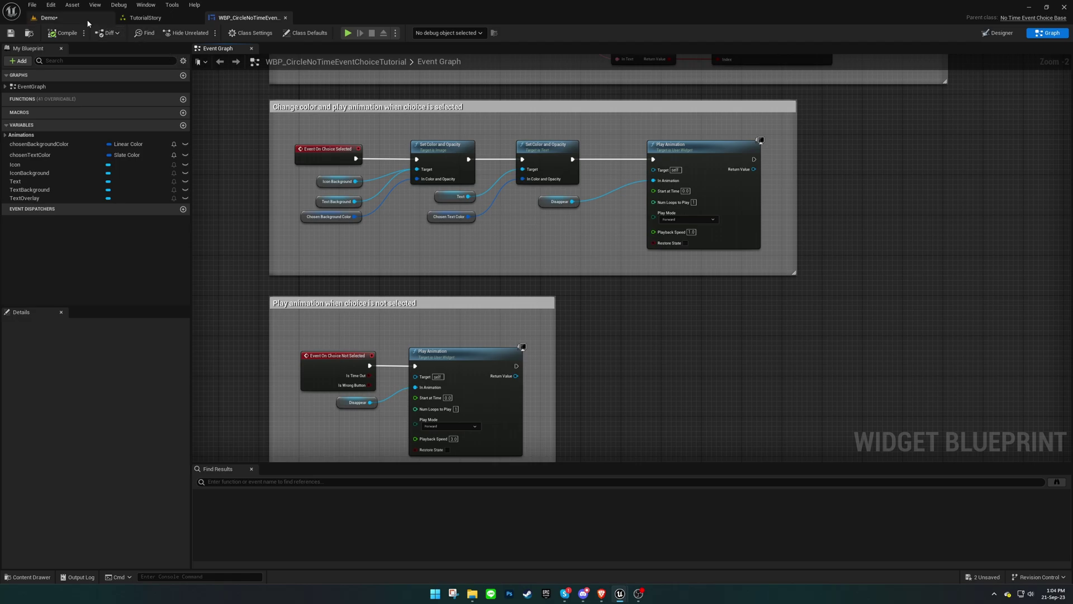
Set the Widget Group Type of the No Time Event section in LS_Start to Group
{"action": "left_click", "coordinate": [49, 18]}
{"action": "right_click", "coordinate": [550, 485]}
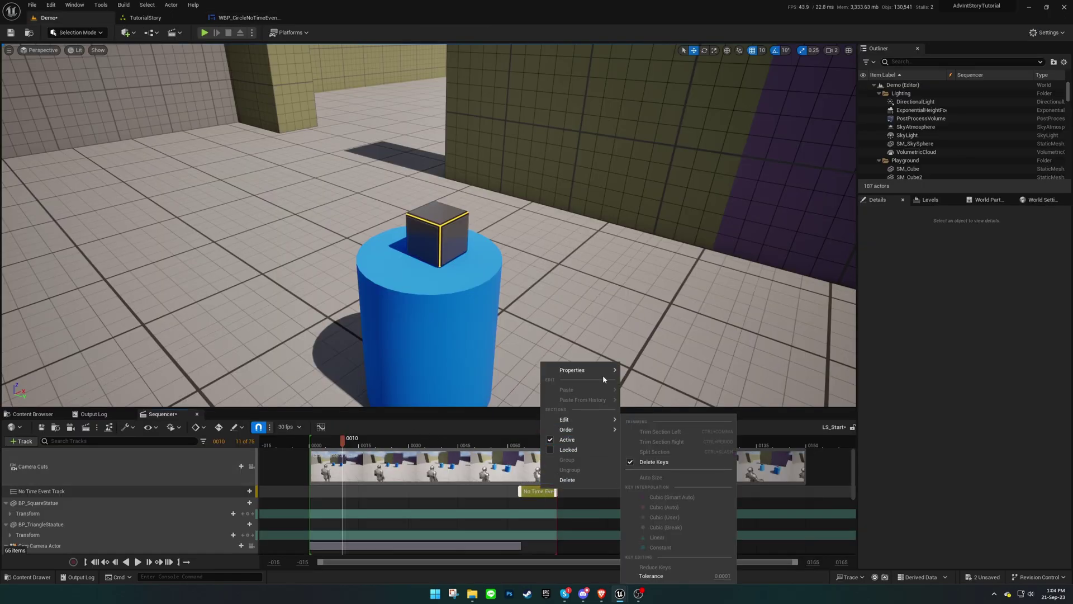
{"action": "mouse_move", "coordinate": [603, 373]}
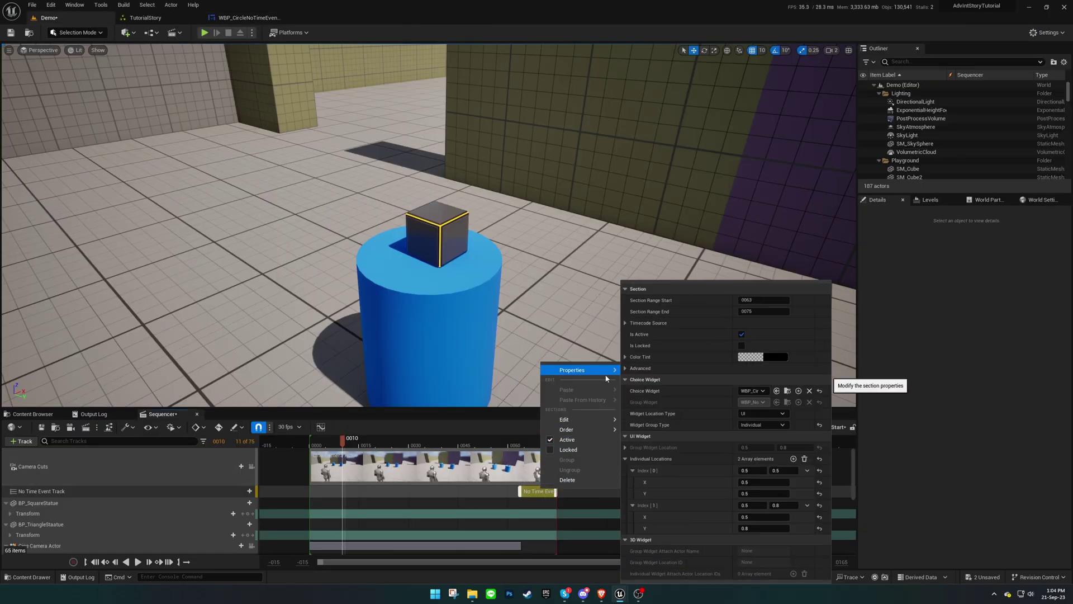
{"action": "left_click", "coordinate": [762, 425]}
{"action": "left_click", "coordinate": [760, 441]}
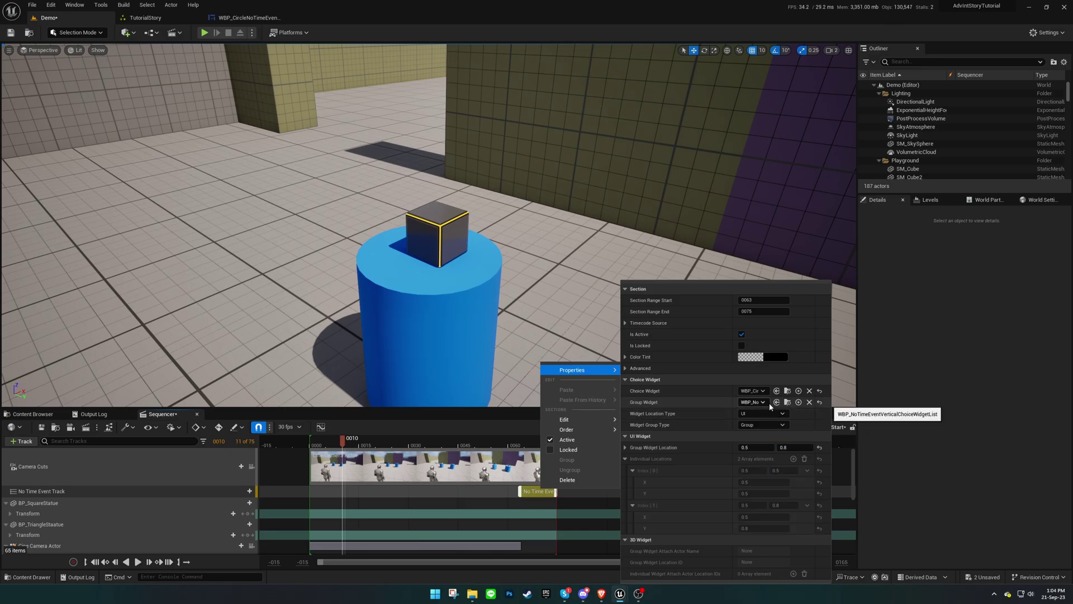
Locate the section's group widget asset and copy WBP_NoTimeEventVerticalChoiceWidgetList into the project's Content folder
{"action": "left_click", "coordinate": [787, 402]}
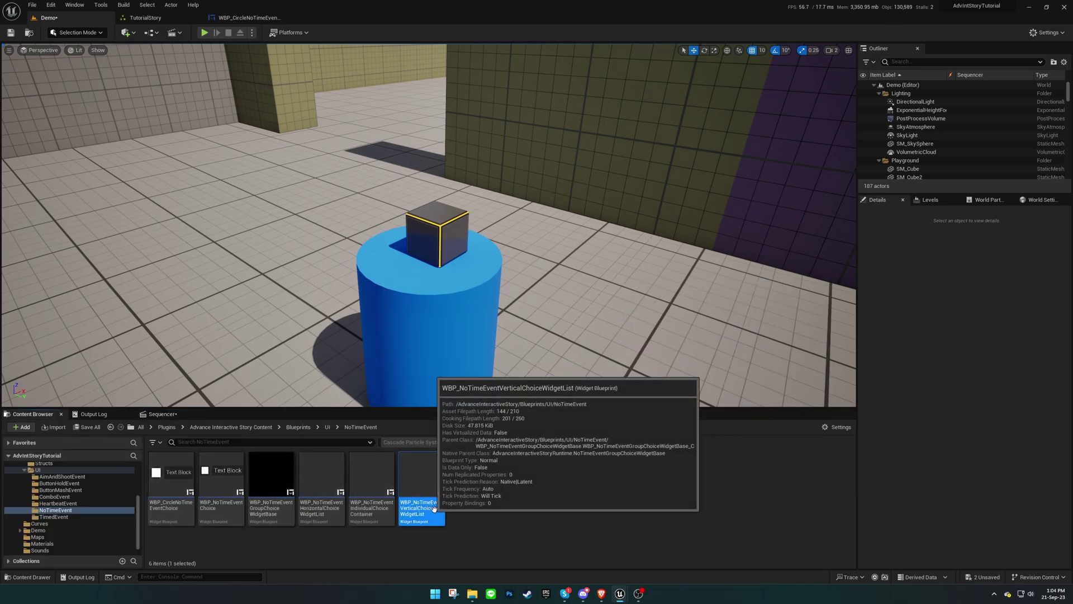
{"action": "scroll", "coordinate": [70, 497], "scroll_direction": "up", "scroll_amount": 4}
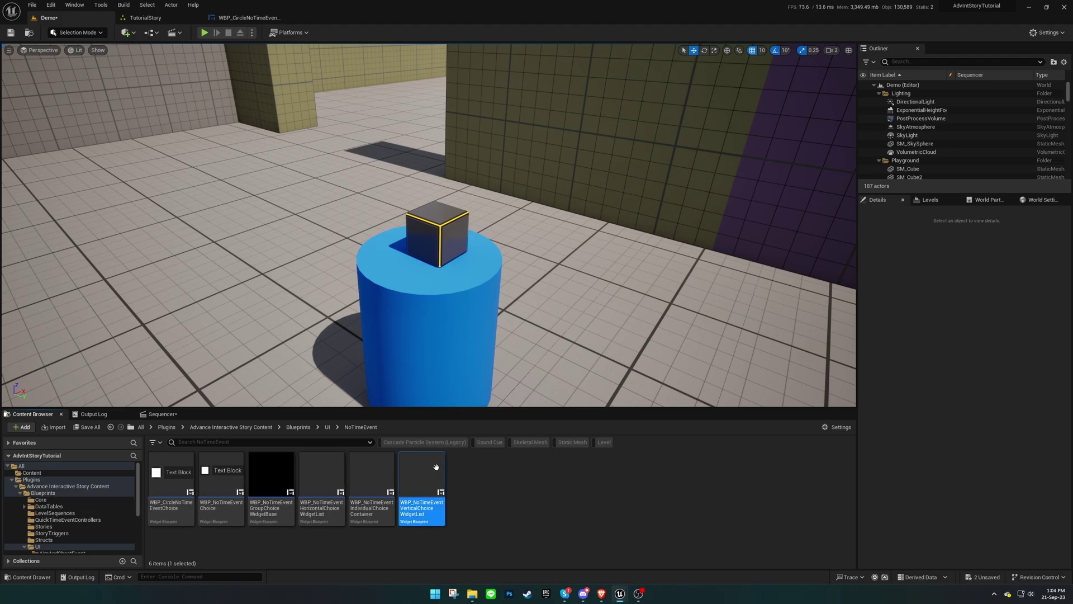
{"action": "left_click_drag", "start_coordinate": [425, 475], "coordinate": [52, 474]}
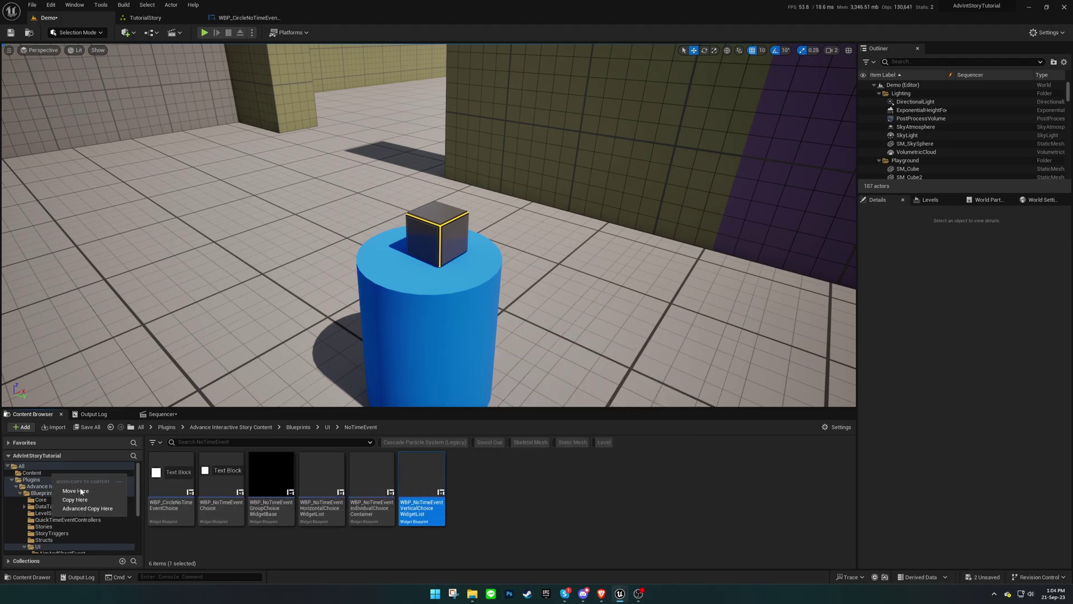
{"action": "left_click", "coordinate": [76, 499]}
Rename the copied vertical list widget in the Content folder as WBP_NoTimeEventVerticalChoiceWidgetListTutorial
{"action": "left_click", "coordinate": [58, 473]}
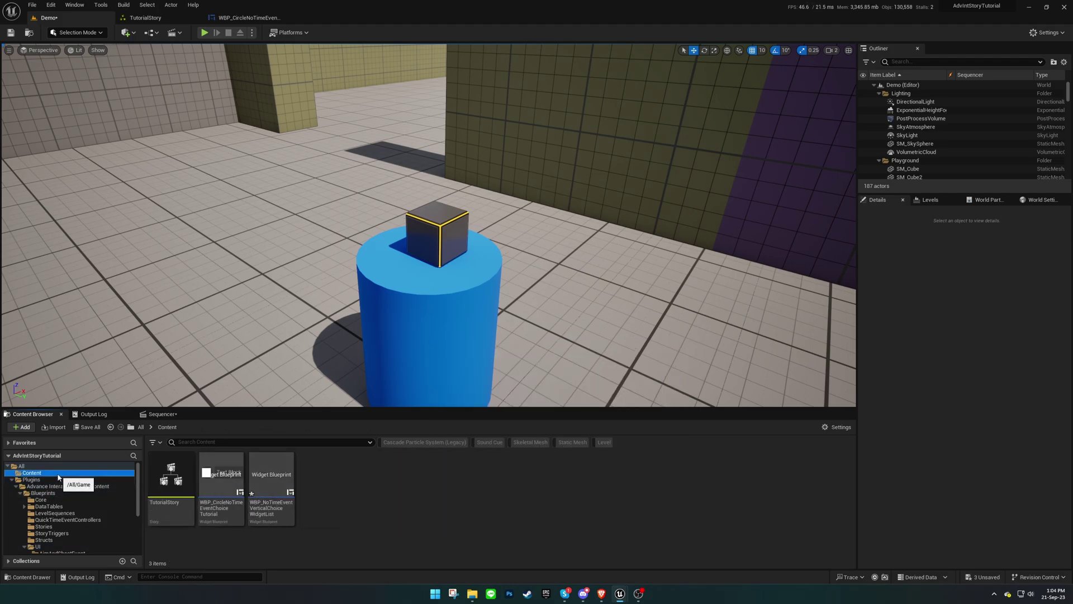
{"action": "left_click", "coordinate": [284, 488]}
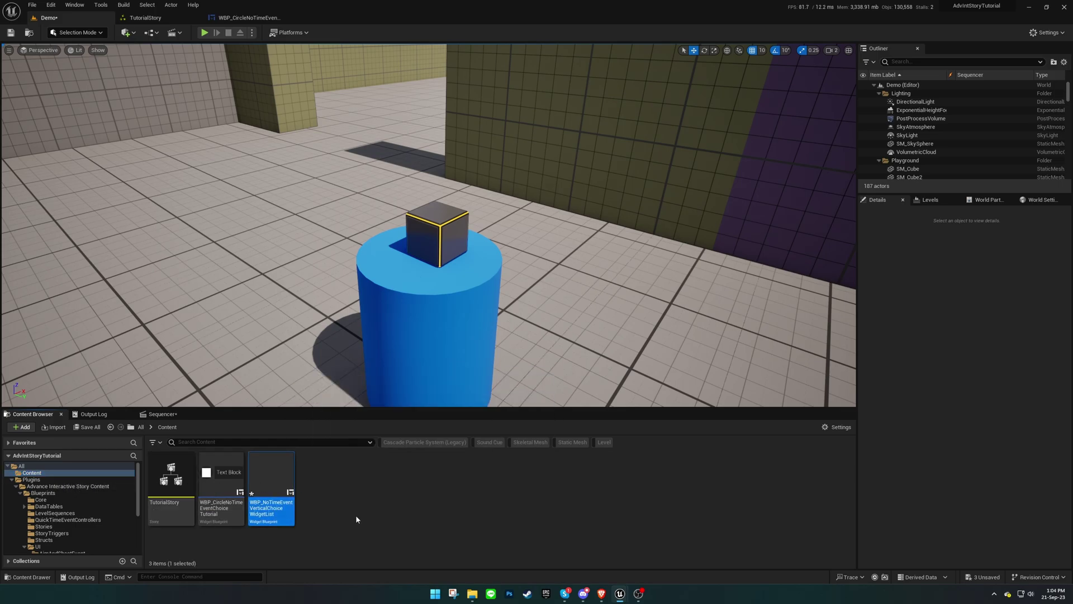
{"action": "key", "text": "F2"}
{"action": "key", "text": "End"}
{"action": "type", "text": "Tutorial"}
{"action": "key", "text": "Return"}
Assign WBP_NoTimeEventVerticalChoiceWidgetListTutorial as the No Time Event section's Group Widget and locate that asset in the project content
{"action": "left_click", "coordinate": [162, 414]}
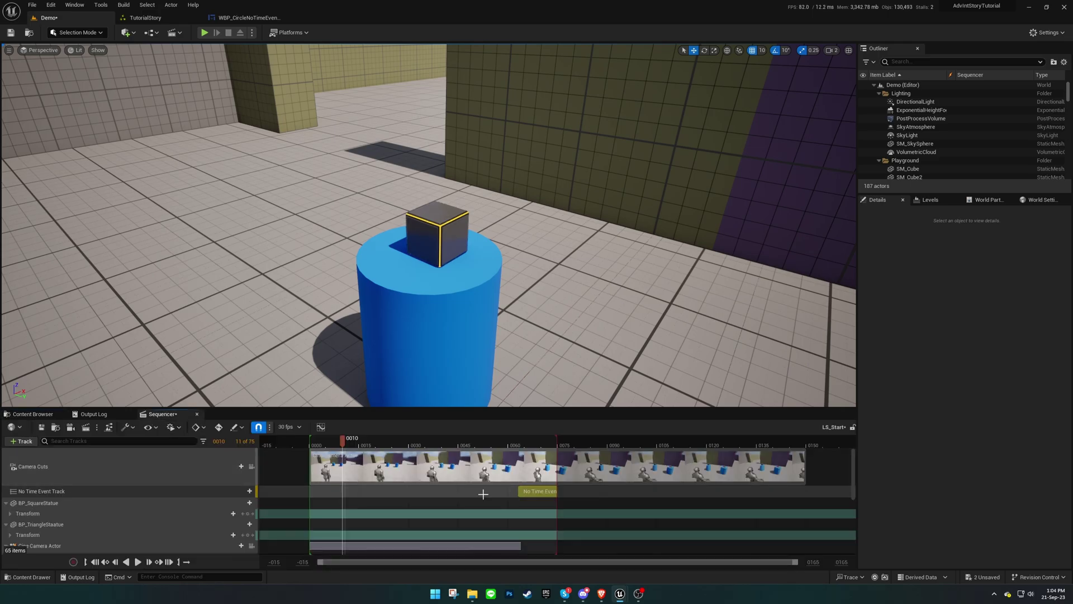
{"action": "right_click", "coordinate": [537, 491]}
{"action": "mouse_move", "coordinate": [588, 377]}
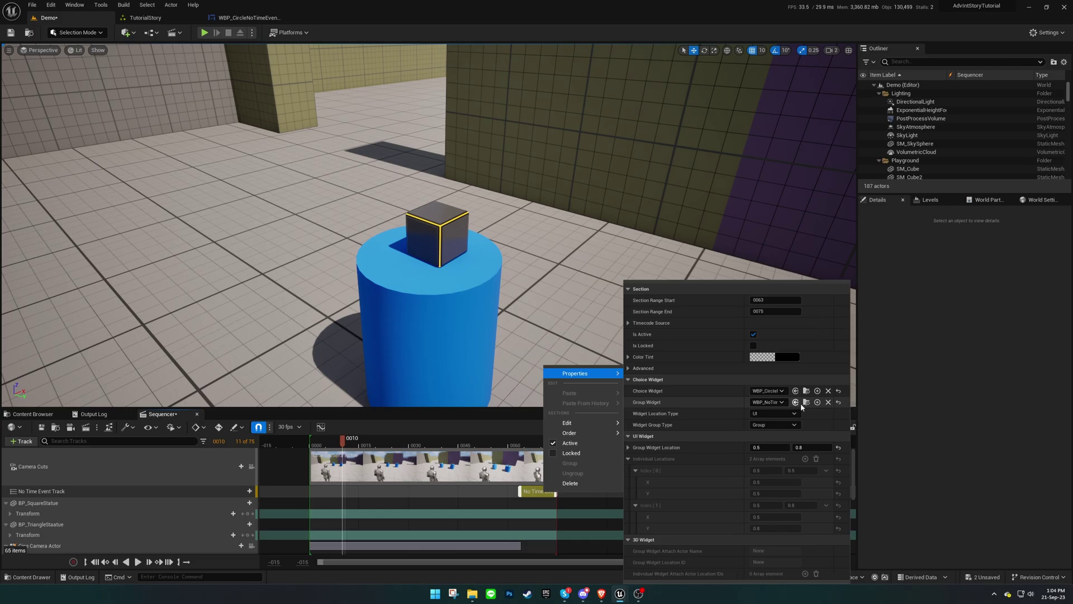
{"action": "left_click", "coordinate": [807, 402]}
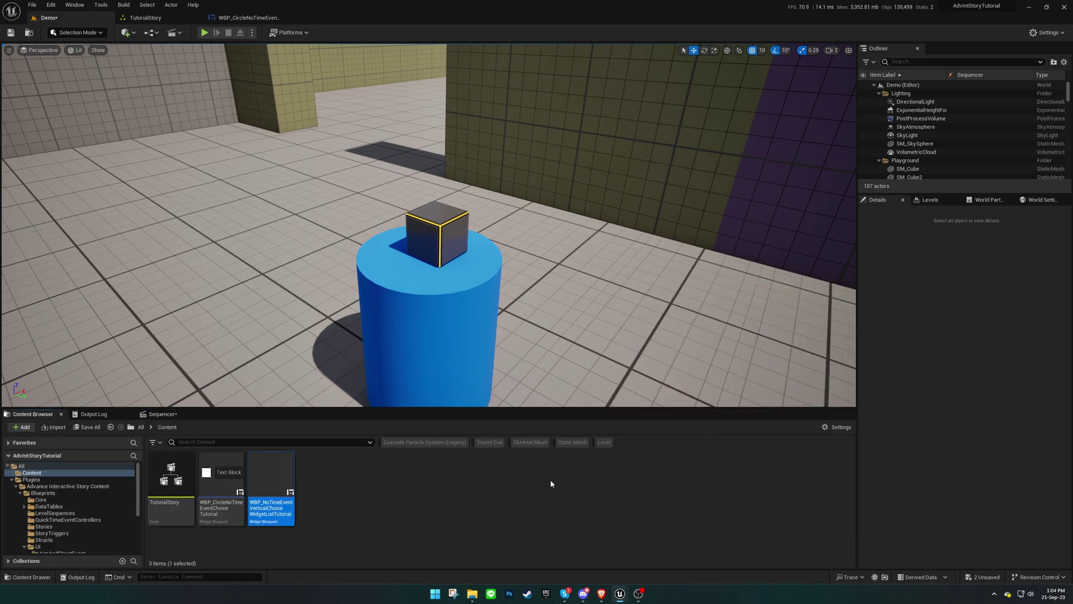
Open WBP_NoTimeEventVerticalChoiceWidgetListTutorial, examine its ChoiceList hierarchy and Event Graph logic for adding choices and setting the list location, and return to the Demo level
{"action": "double_click", "coordinate": [272, 502]}
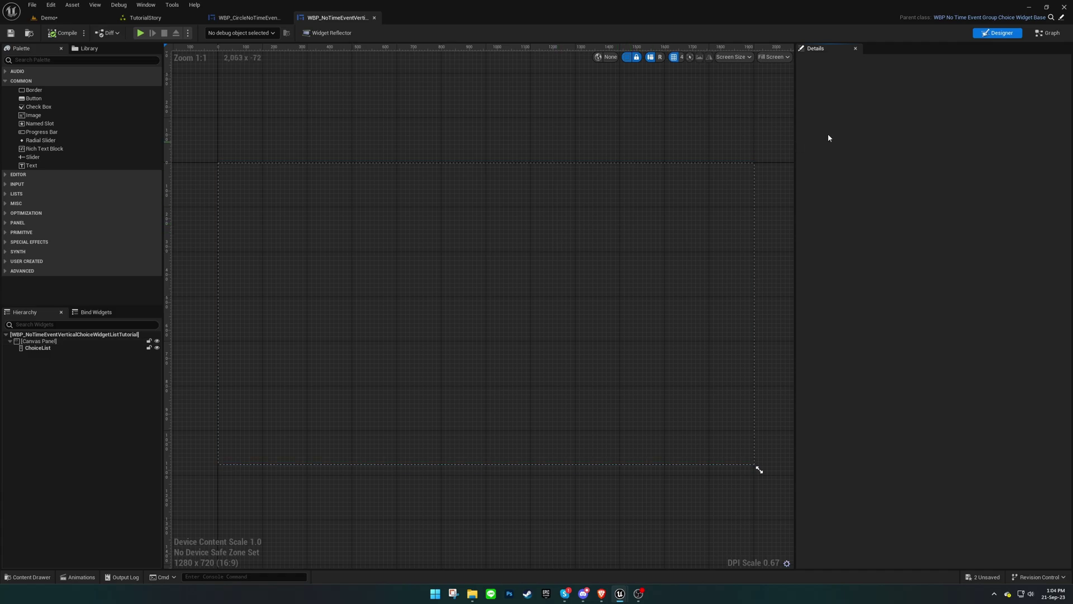
{"action": "left_click", "coordinate": [44, 348]}
{"action": "left_click", "coordinate": [113, 380]}
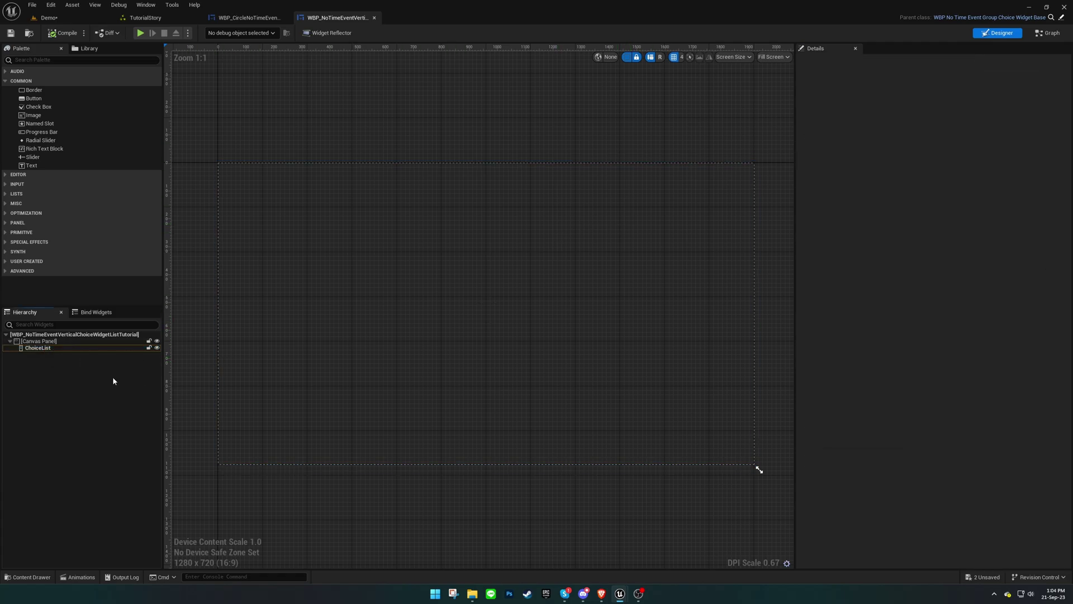
{"action": "left_click", "coordinate": [1051, 33]}
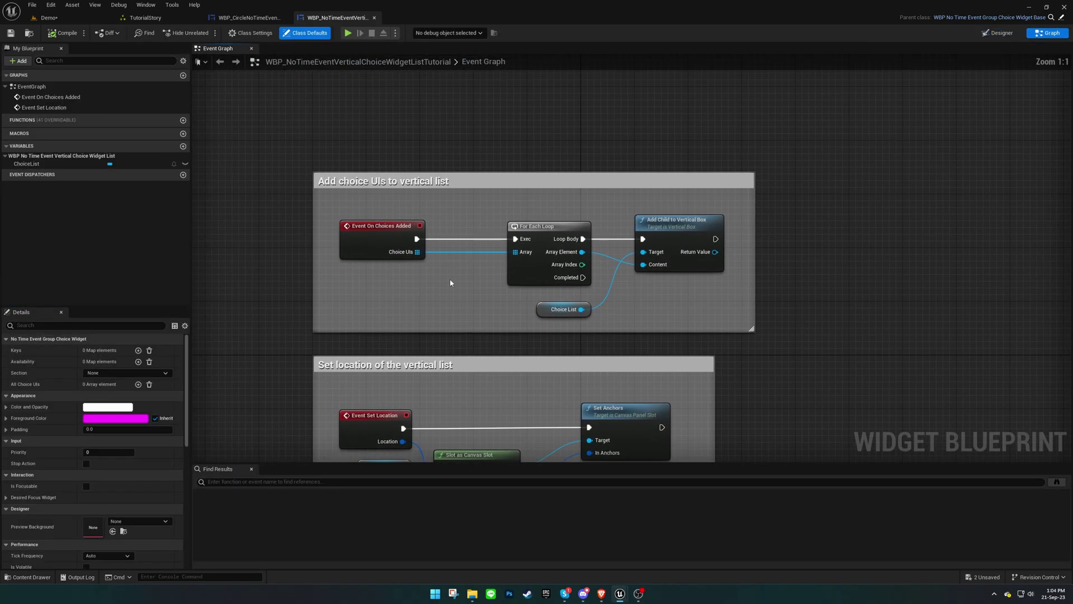
{"action": "left_click", "coordinate": [314, 239]}
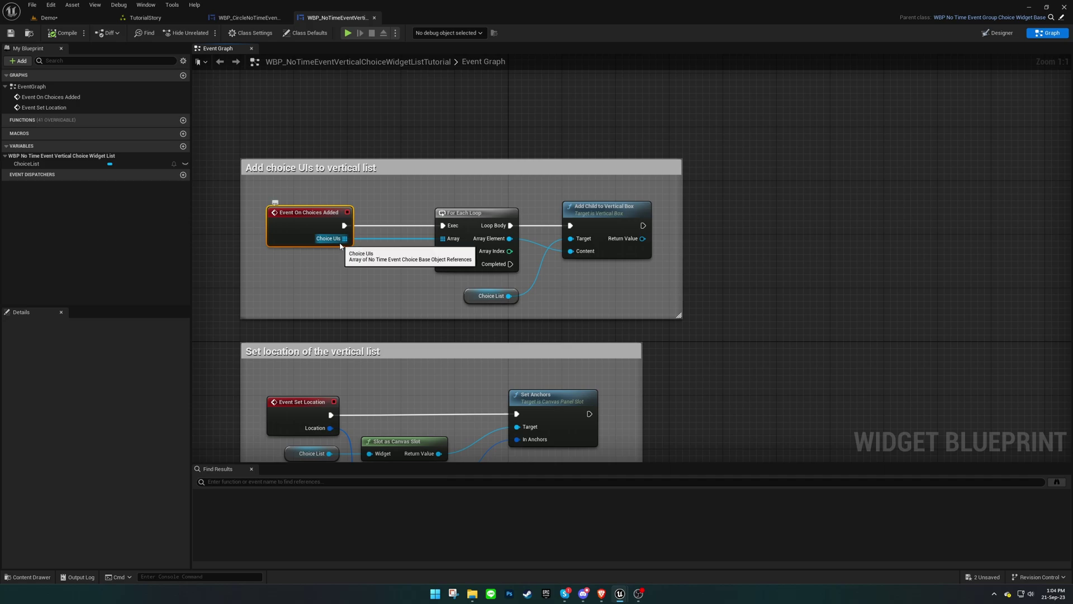
{"action": "left_click", "coordinate": [603, 266]}
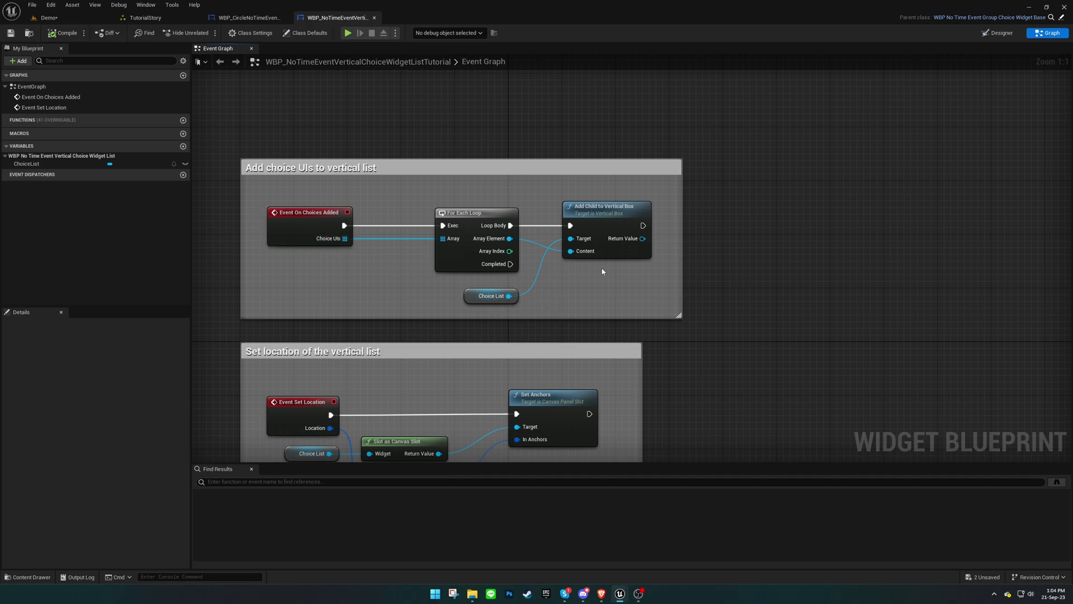
{"action": "right_click_drag", "start_coordinate": [592, 287], "coordinate": [603, 168]}
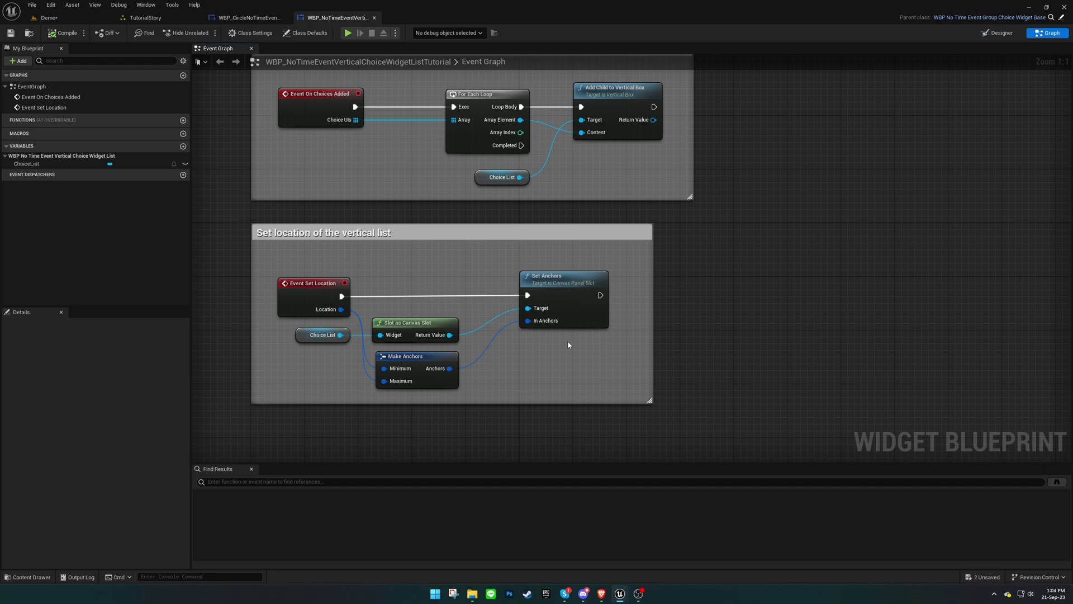
{"action": "left_click", "coordinate": [67, 16]}
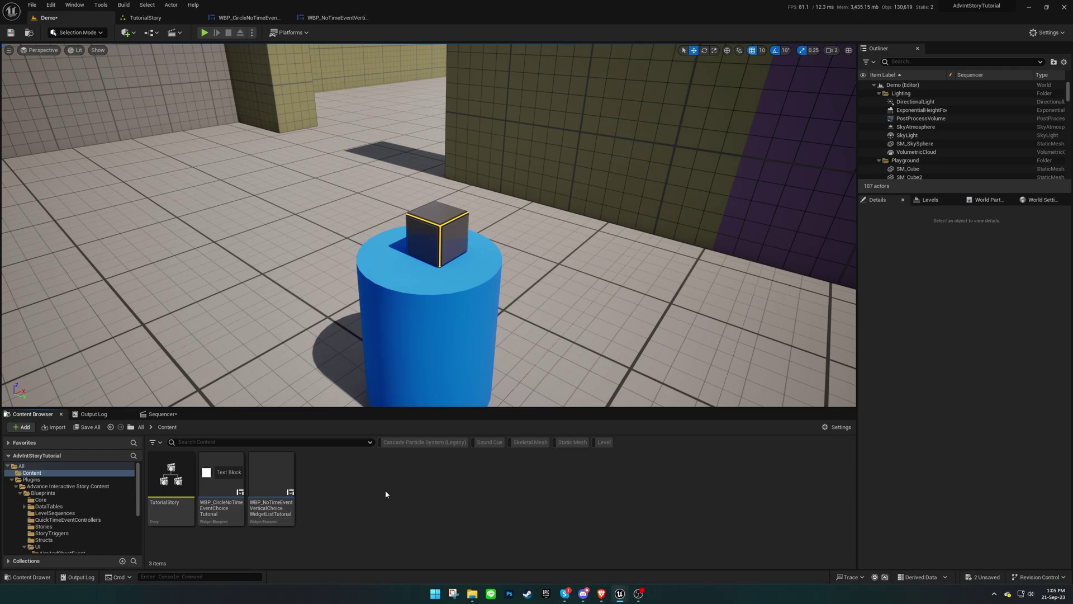